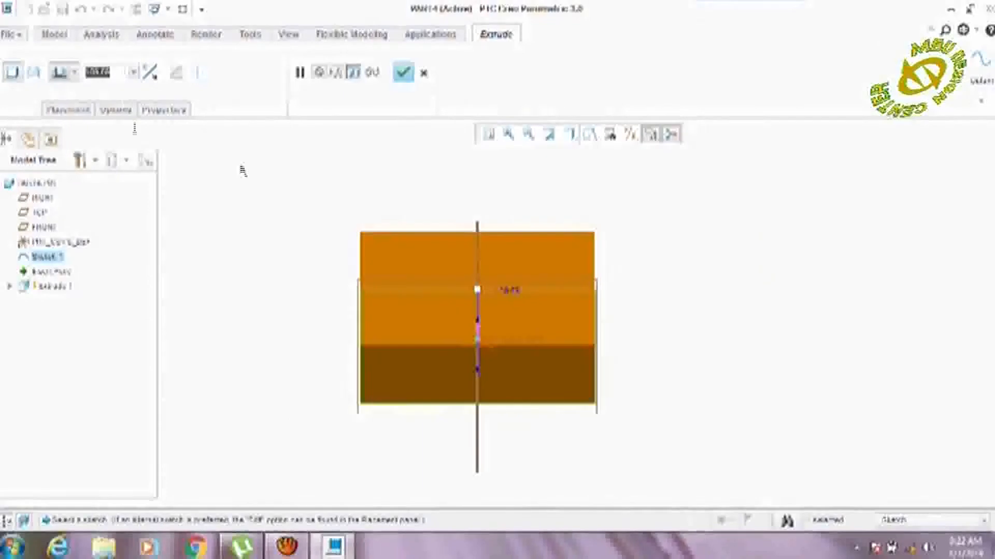
Step: Extrude Sketch 1 symmetrically into a solid block and accept the feature
key("Return")
left_click(403, 73)
middle_click_drag(532, 338, 354, 183)
Step: Start a new sketch on the chosen plane and enter the sketching environment
left_click(339, 68)
left_click(393, 277)
left_click(918, 323)
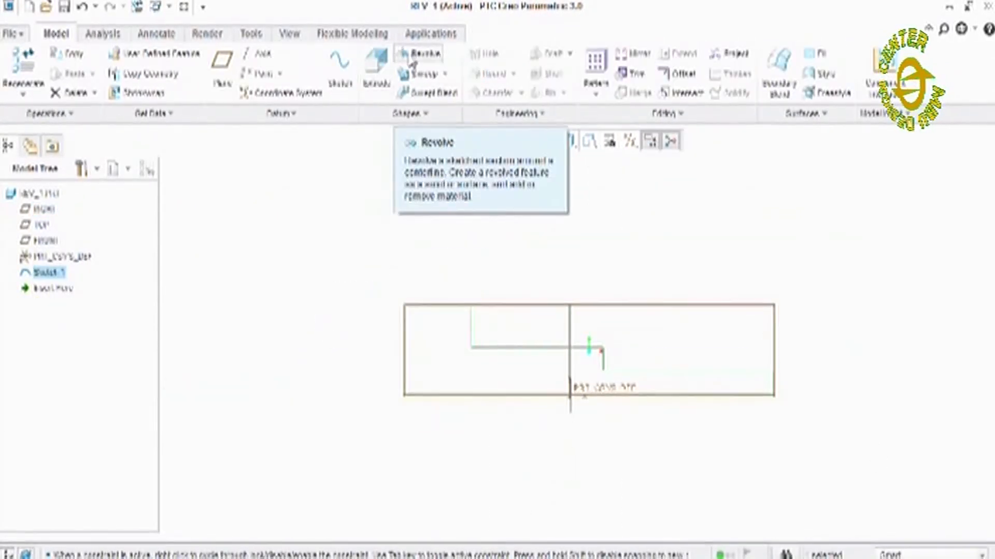
Step: Revolve Sketch 1 around its centerline into a solid stepped shaft and accept the feature
left_click(412, 58)
left_click(499, 75)
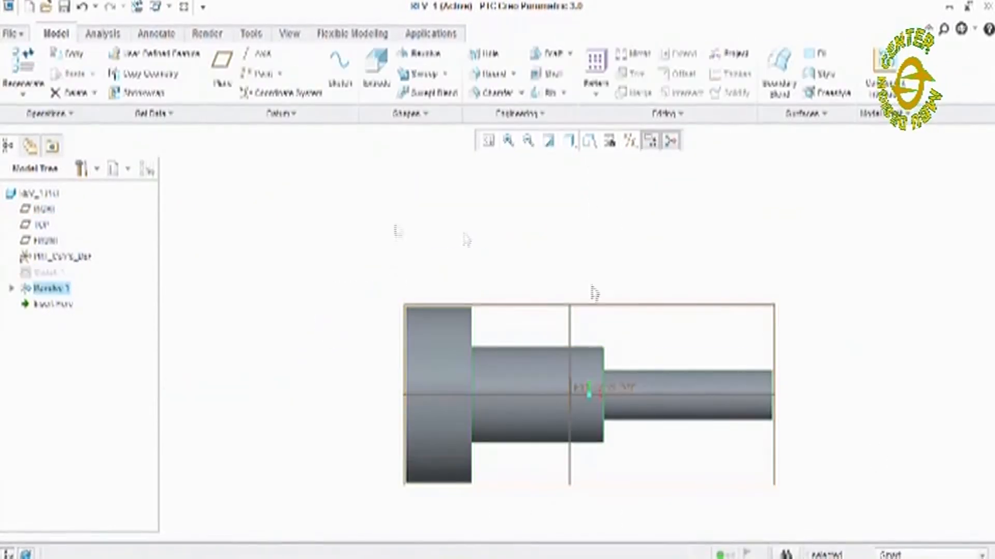
right_click(54, 288)
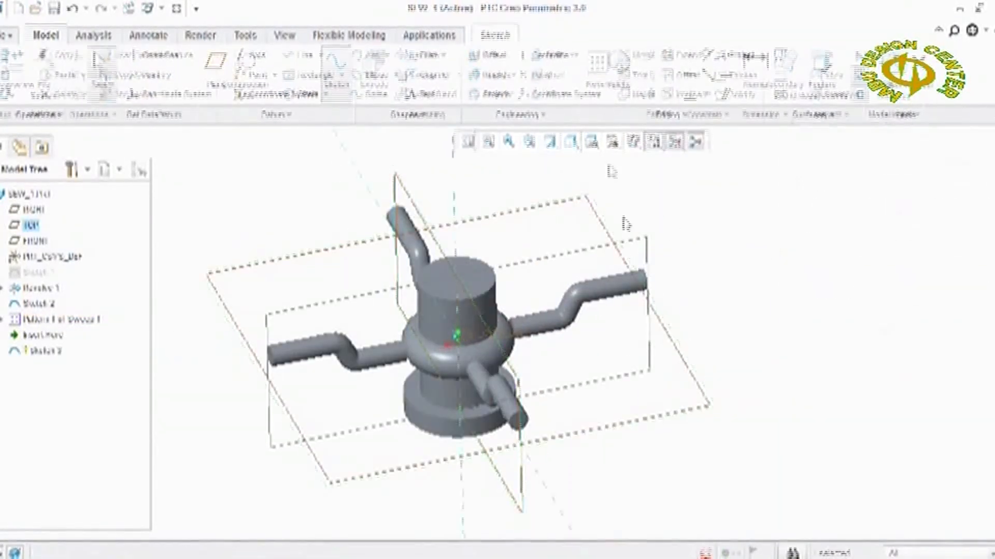
Step: Enter the new sketch and draw a circle centered on the left bent arm's free end, matching the arm's thickness
left_click(926, 409)
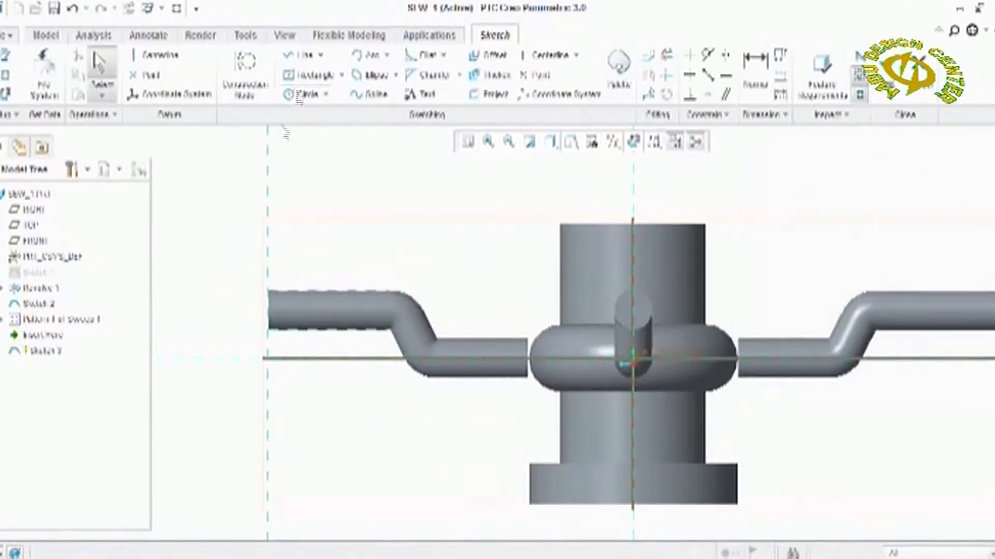
left_click(288, 94)
scroll(267, 289, "down", 3)
left_click(249, 280)
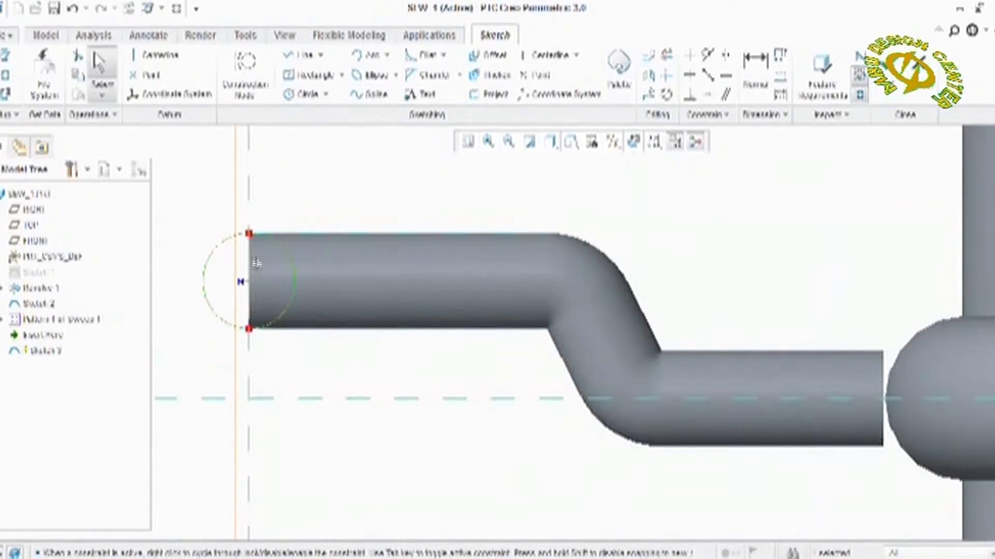
scroll(246, 282, "down", 2)
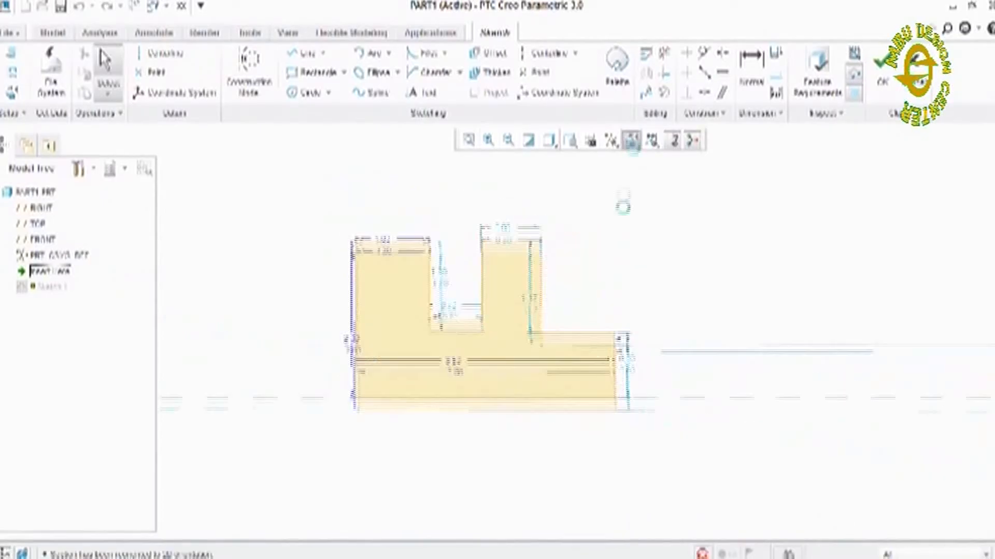
Step: Draw a horizontal line across the right upright of the stepped profile, connecting its two vertical edges
scroll(498, 282, "down", 4)
left_click(307, 53)
left_click(462, 280)
left_click(578, 280)
middle_click(581, 280)
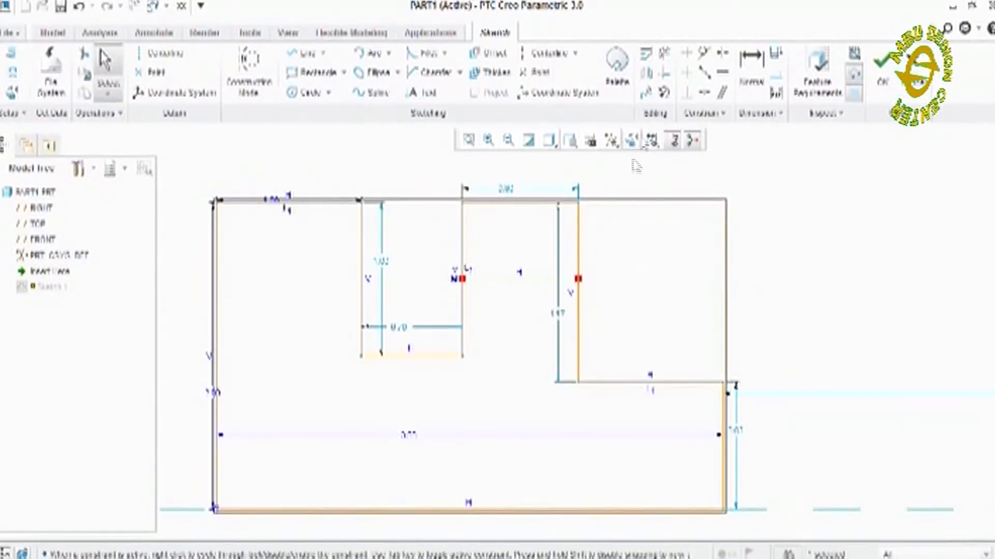
Step: Trim the right upright's segments above the new horizontal line, including its top edge
left_click(664, 53)
left_click(578, 233)
left_click(523, 201)
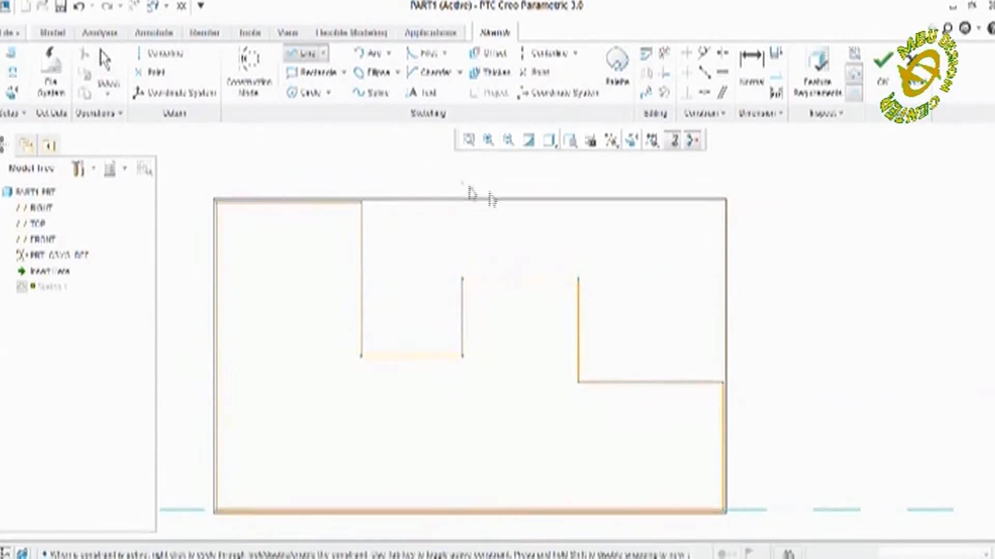
Step: Round the profile's right end with a circle trimmed to its outer half, and finish the sketch
scroll(612, 409, "up", 3)
left_click(681, 433)
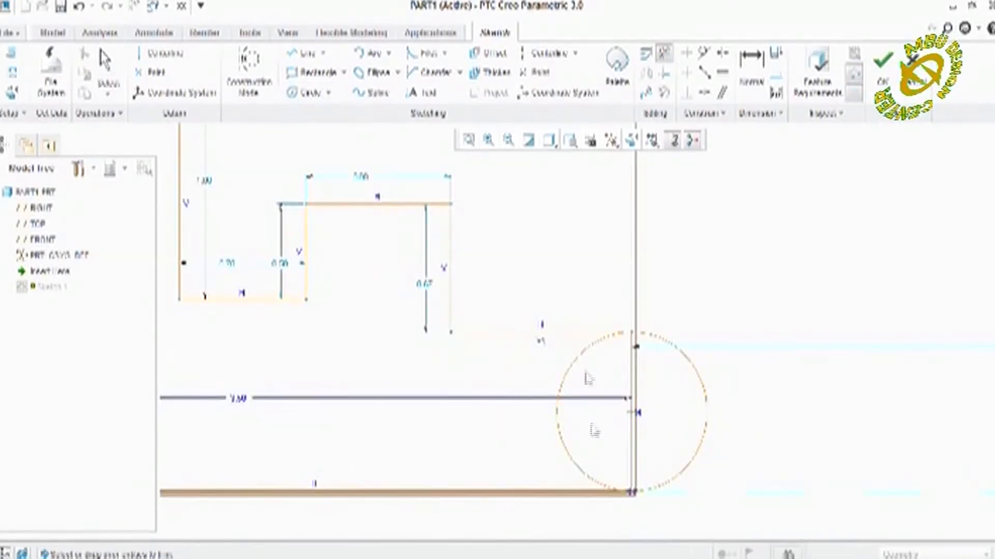
left_click(650, 440)
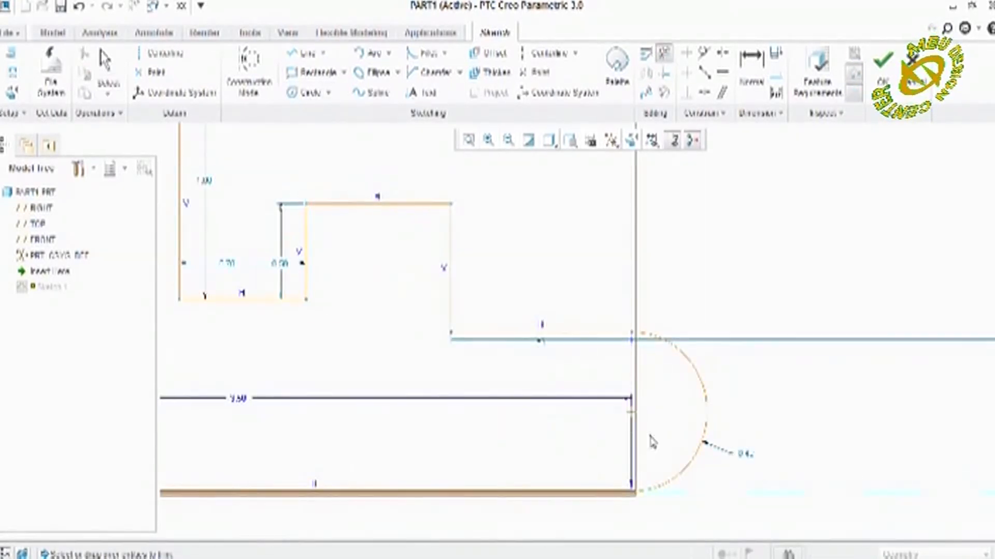
scroll(724, 344, "up", 2)
left_click(883, 59)
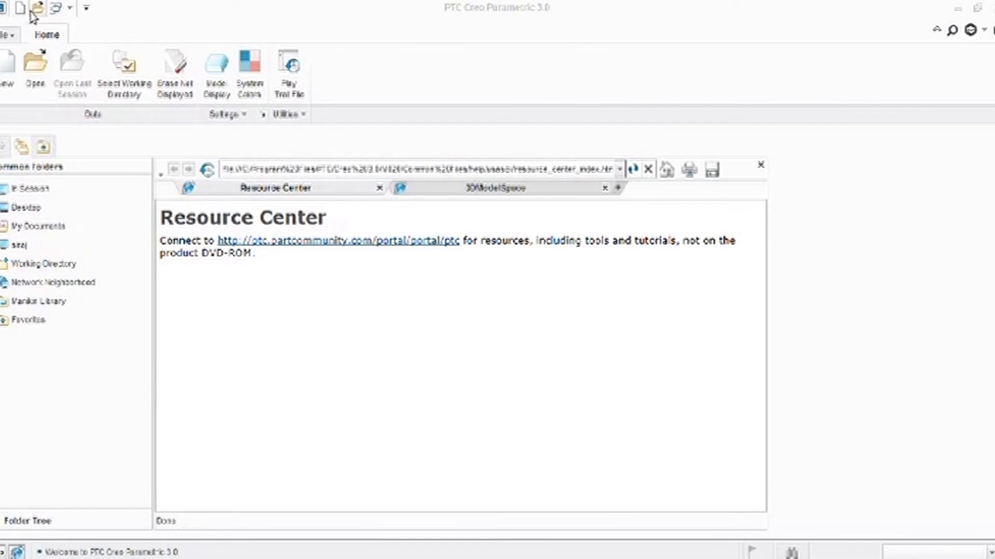
Step: Open the entity display settings in the program options and set the edge display quality to High
left_click(69, 6)
left_click(11, 35)
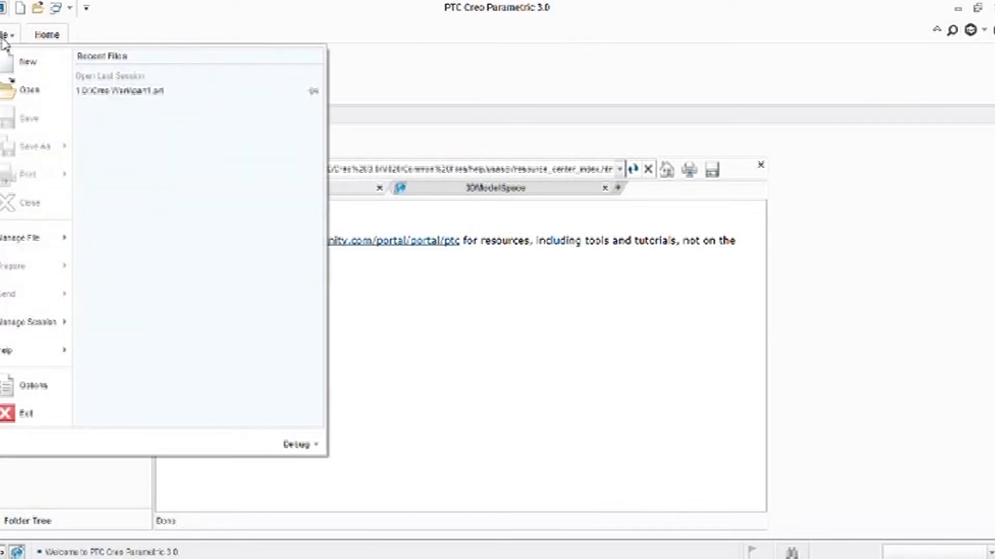
left_click(26, 395)
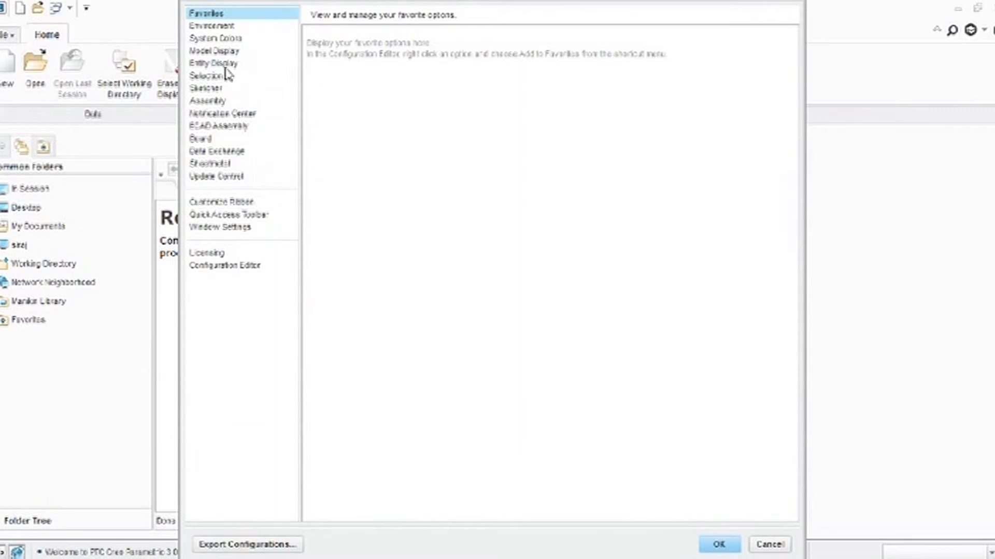
left_click(234, 63)
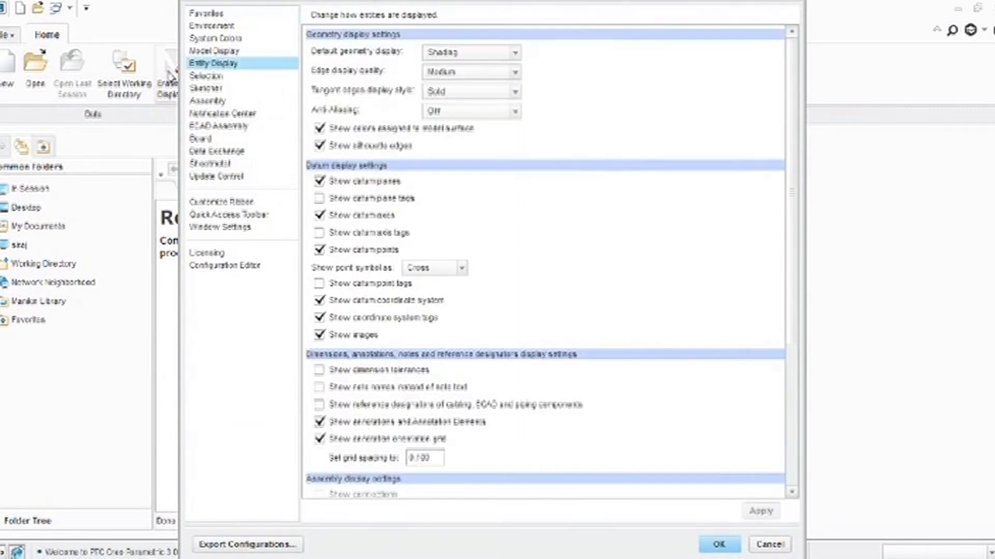
left_click(489, 57)
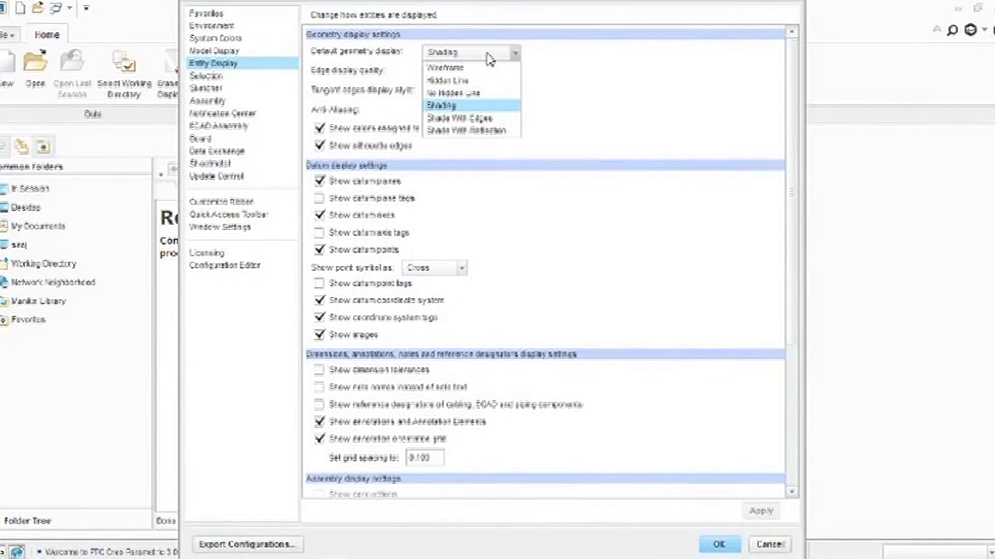
left_click(489, 54)
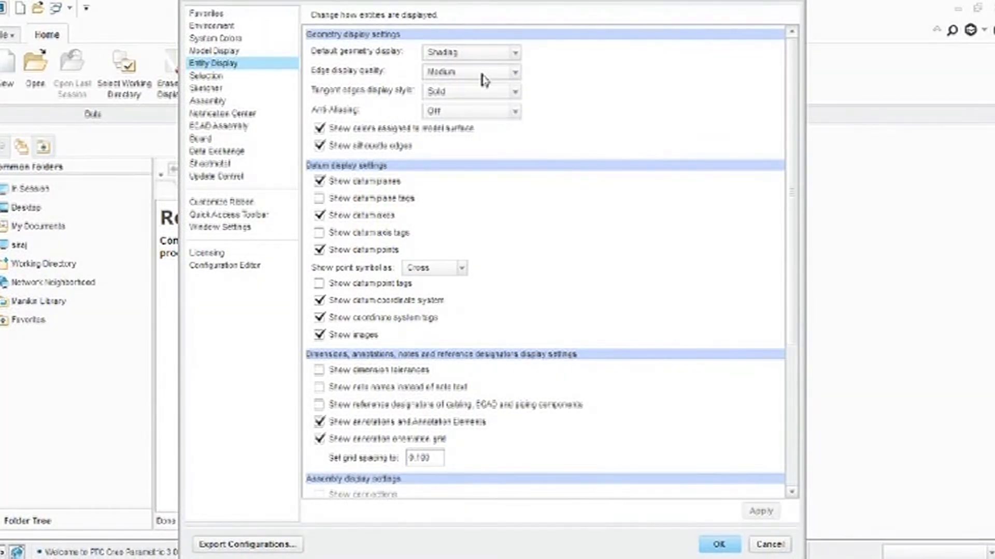
left_click(483, 72)
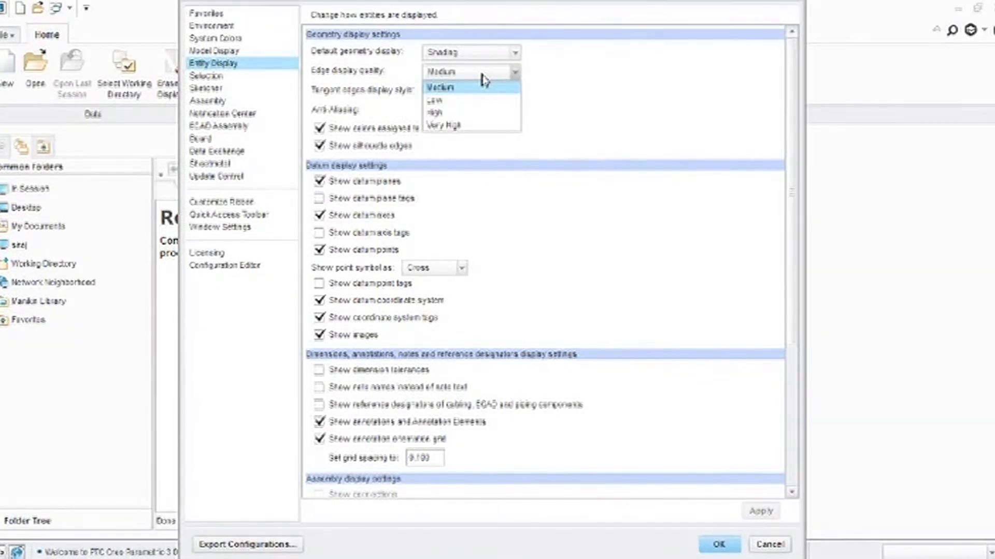
left_click(476, 111)
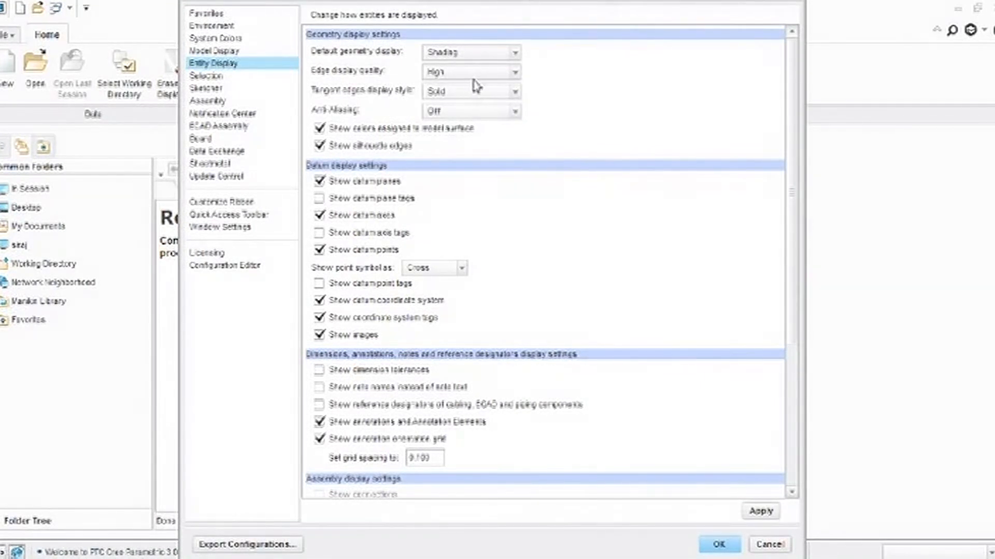
left_click(474, 93)
left_click(475, 95)
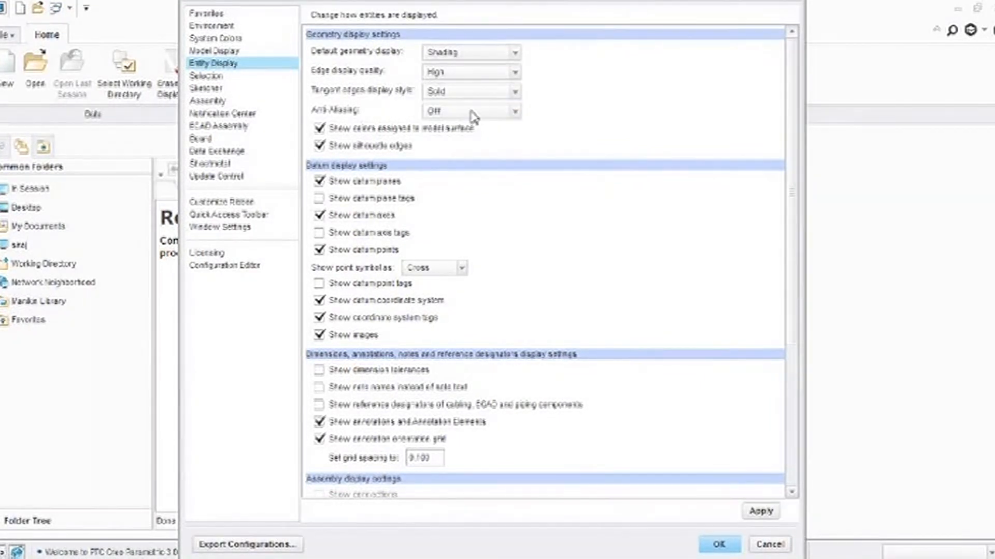
left_click(318, 200)
left_click(319, 199)
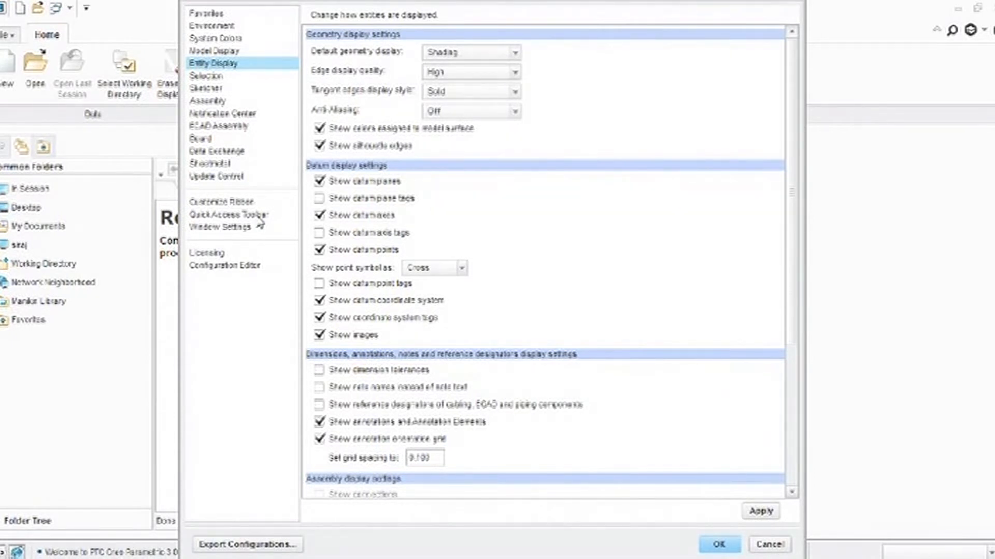
Step: Show the Sketcher settings, accept the options and cancel saving them to a configuration file
left_click(214, 89)
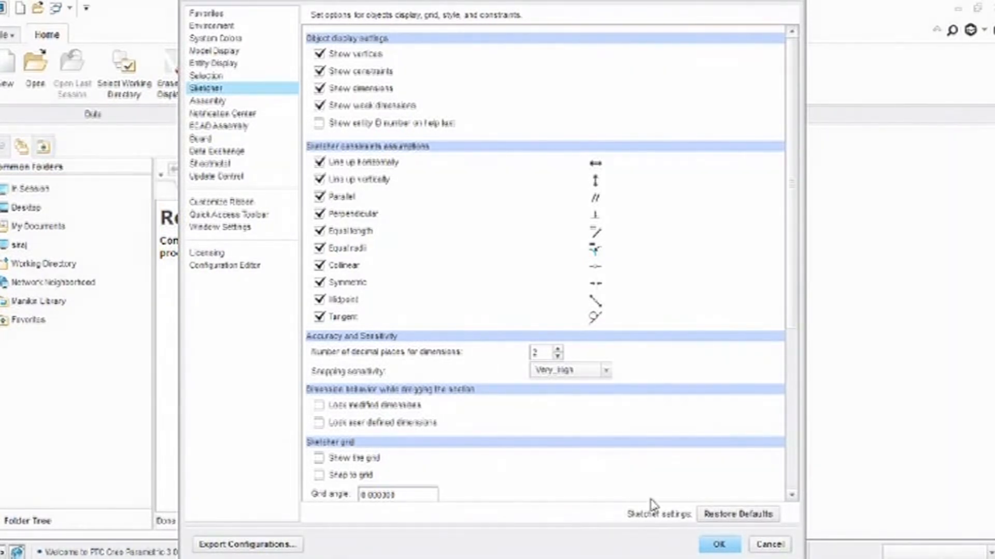
left_click(717, 547)
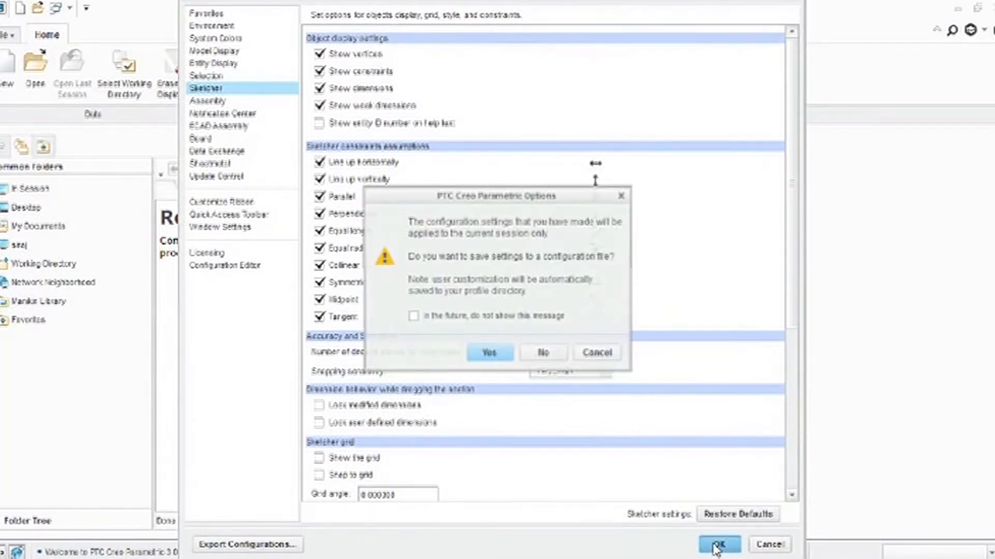
left_click(502, 356)
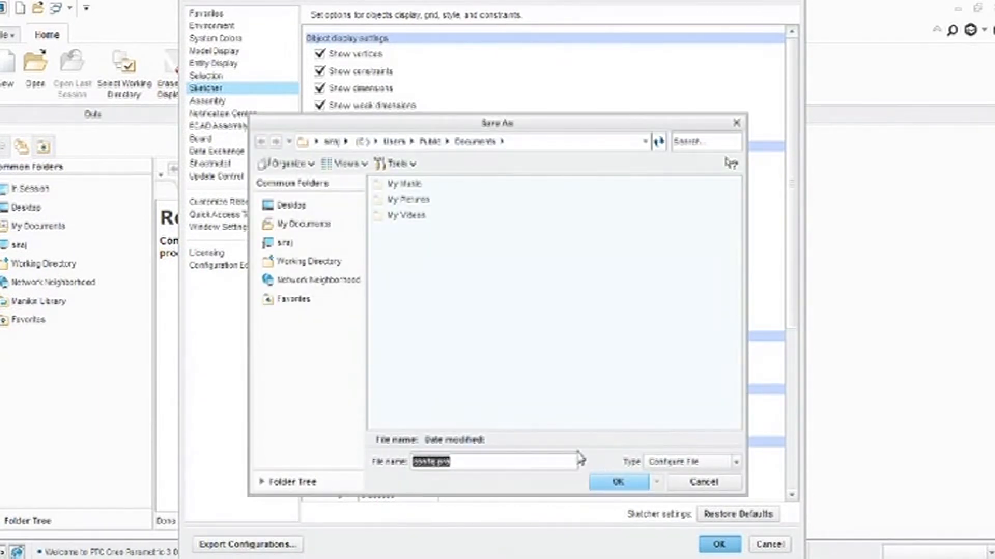
left_click(708, 488)
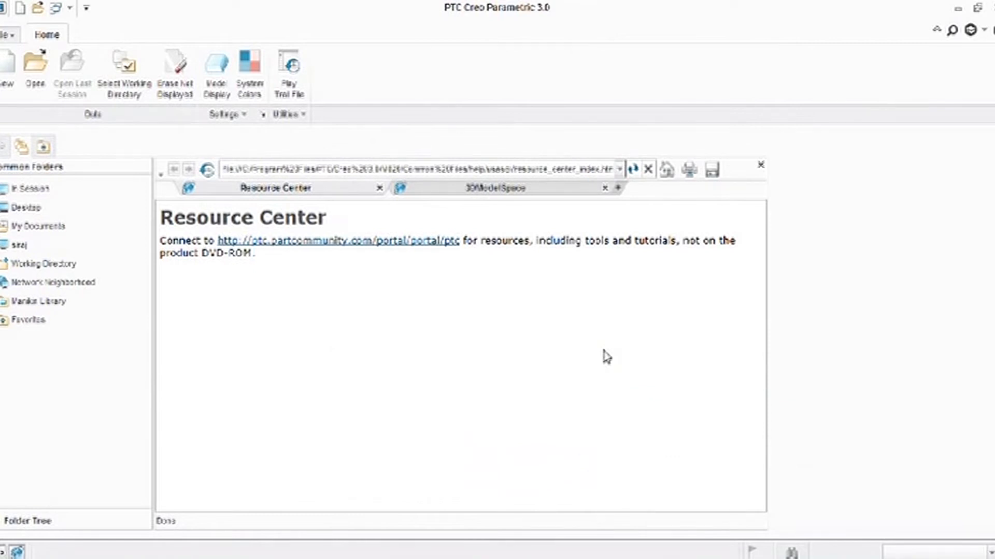
left_click(7, 84)
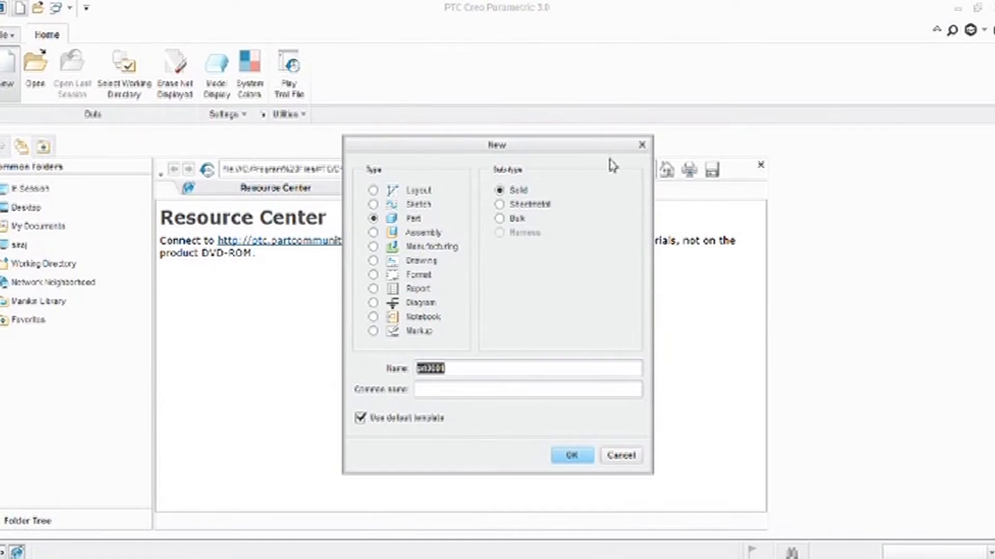
left_click(642, 146)
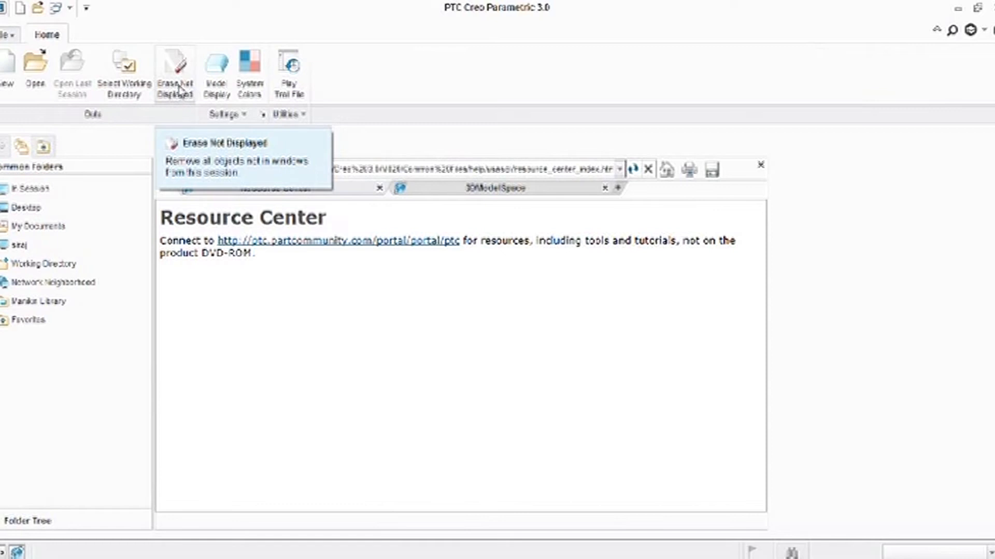
left_click(12, 90)
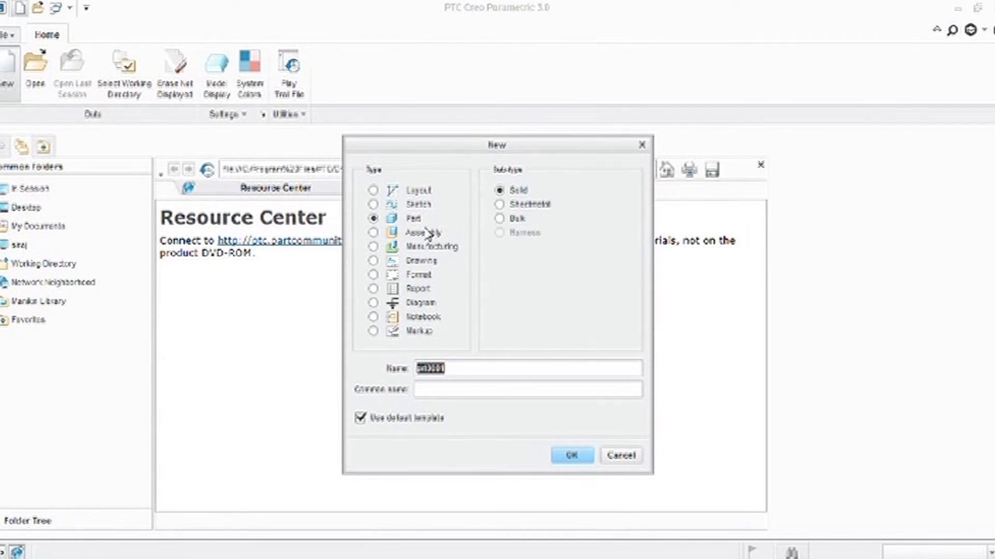
left_click(642, 146)
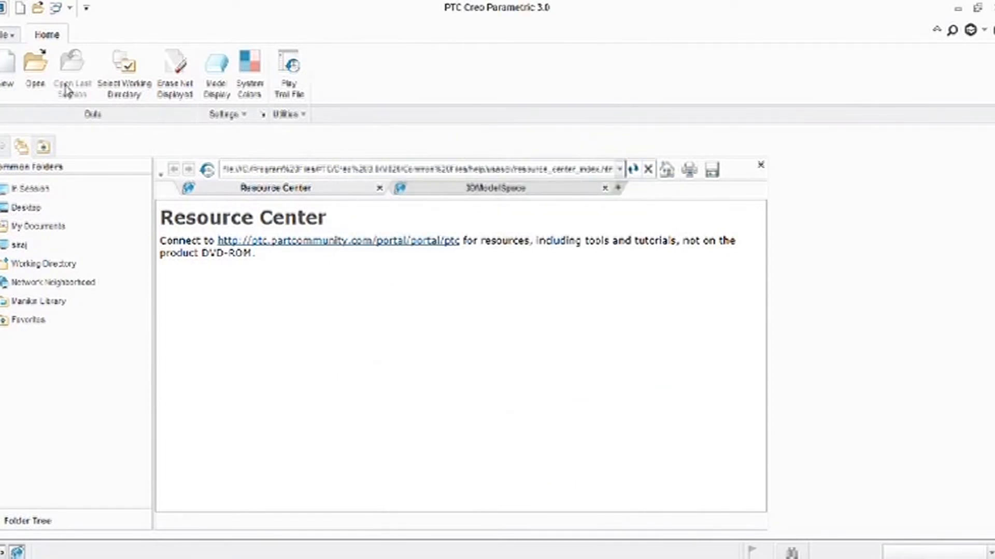
Step: Set the working directory to the Creo Work folder on drive D
left_click(121, 79)
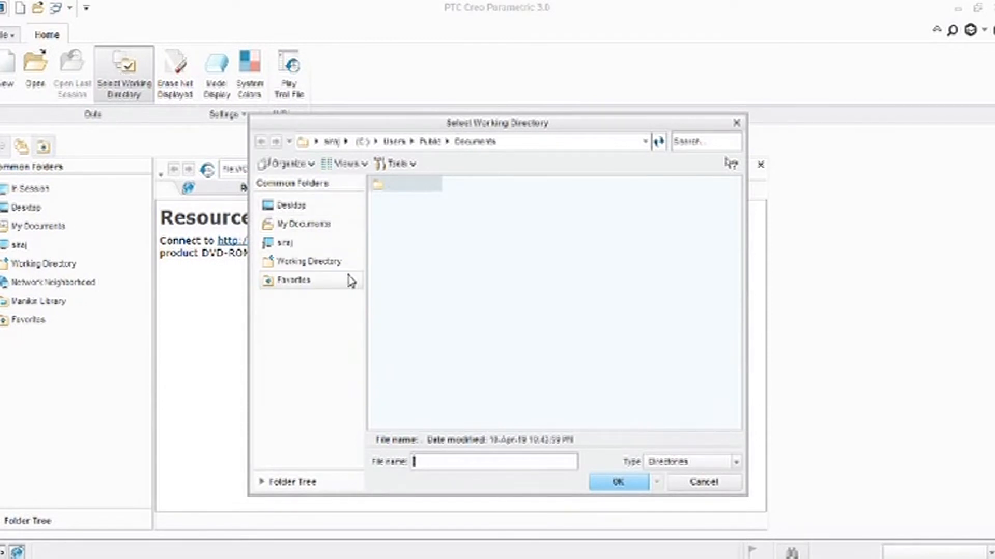
left_click(335, 251)
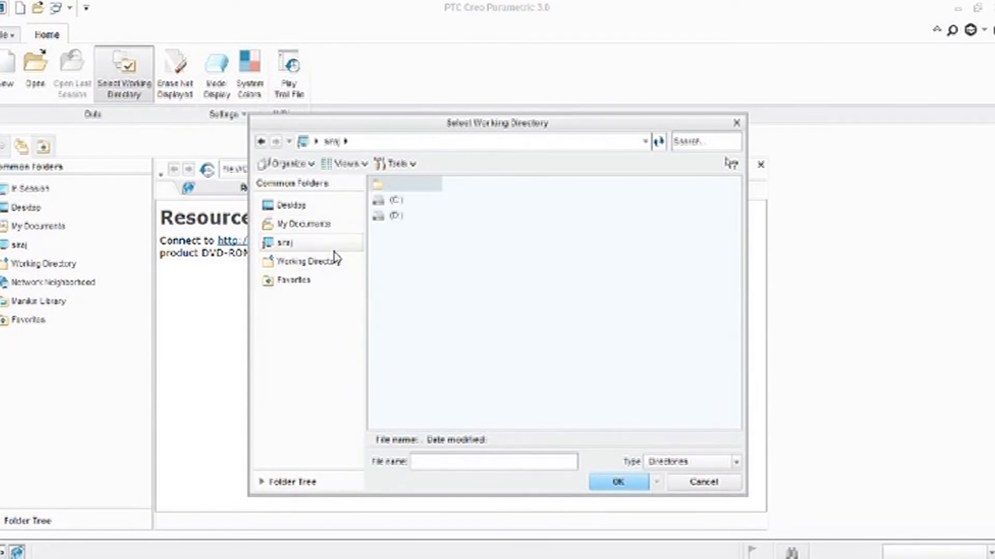
double_click(379, 220)
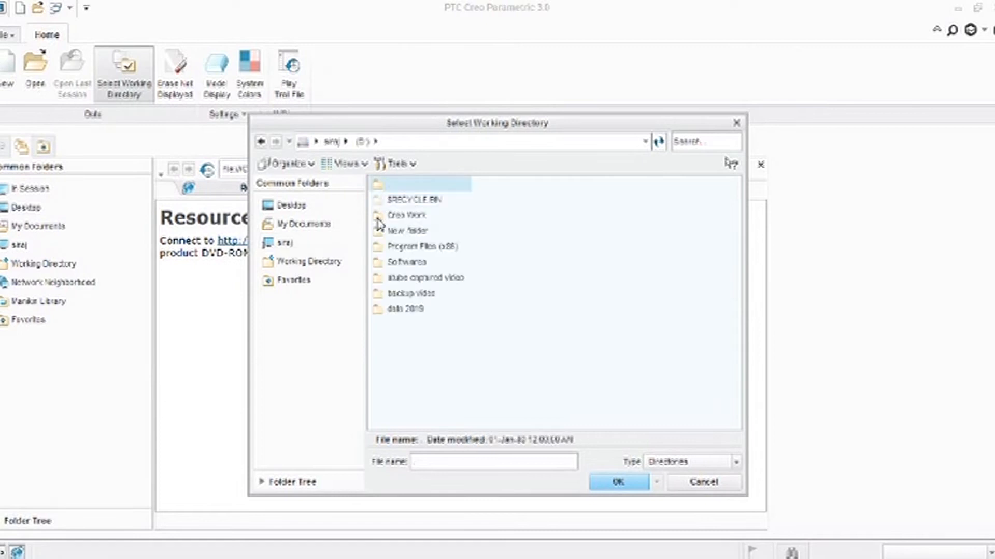
left_click(418, 221)
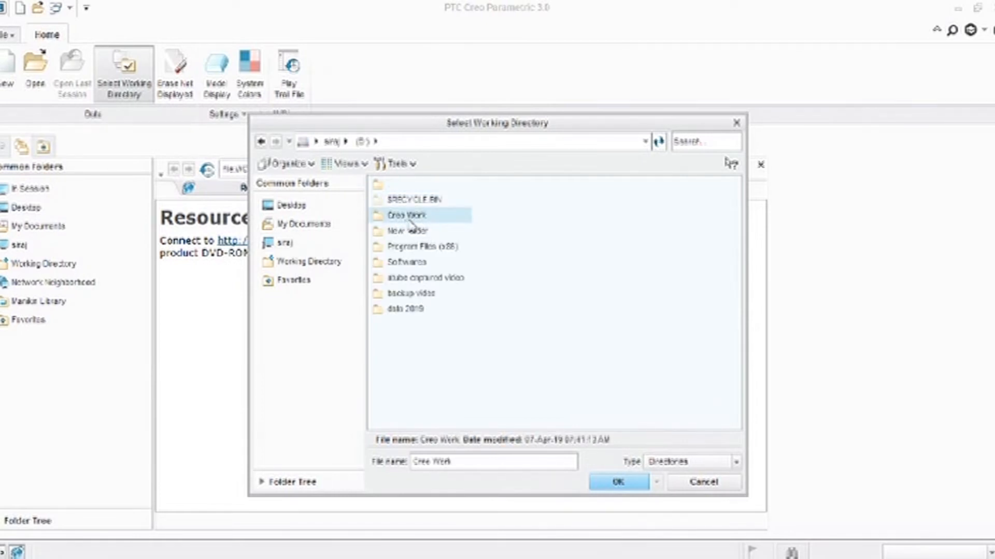
left_click(613, 484)
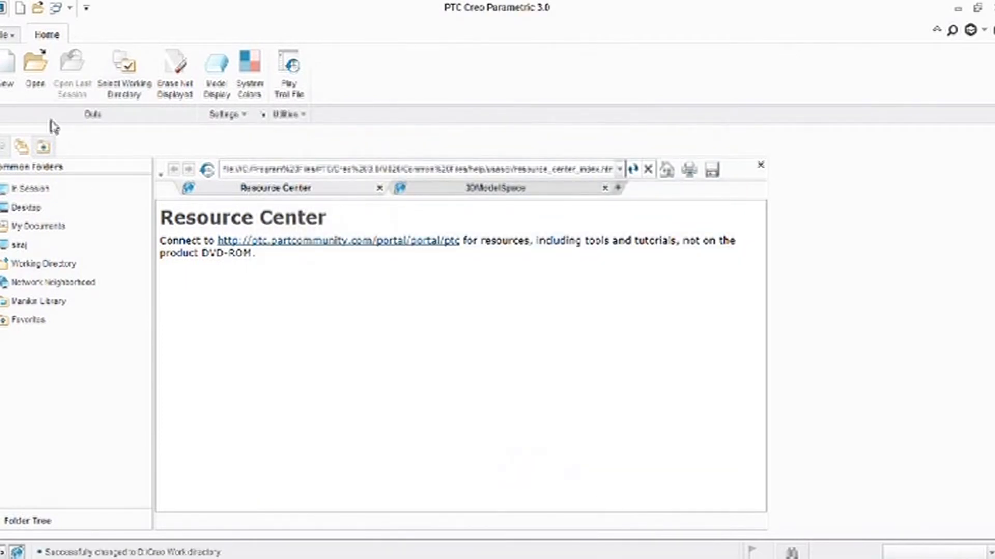
Step: Create a new solid part named ext_1, using the mmns_part_solid template instead of the default one
left_click(9, 98)
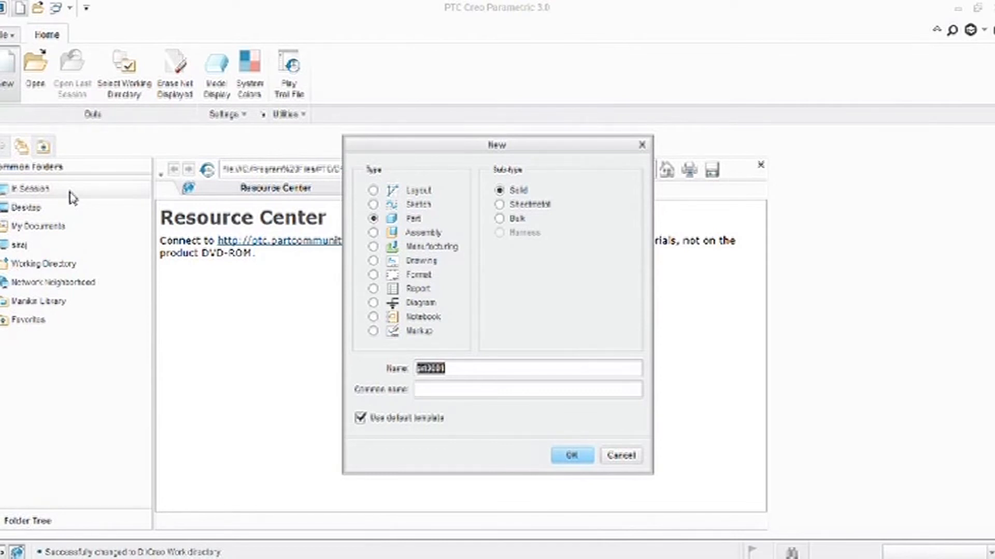
type("ed")
type("_1")
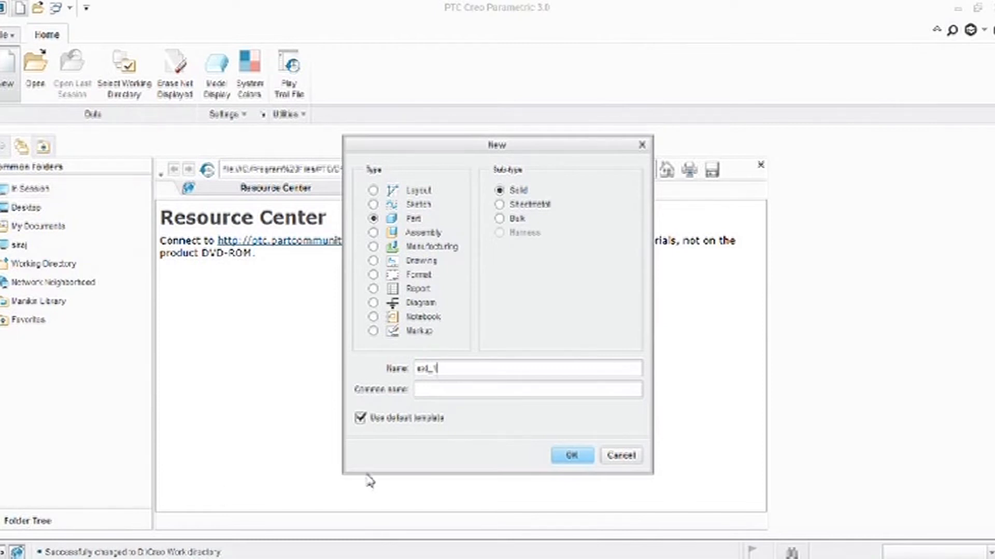
left_click(361, 418)
left_click(570, 455)
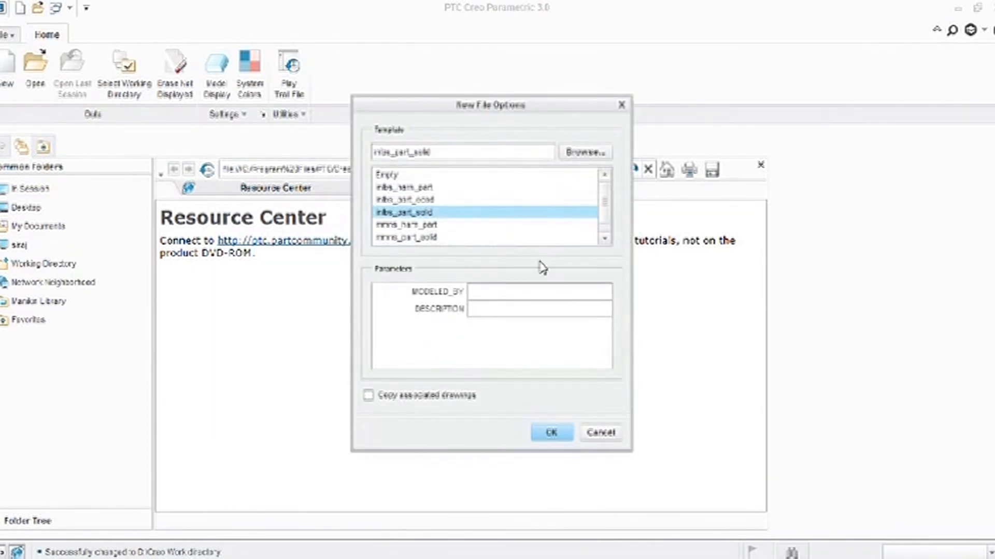
left_click_drag(604, 210, 602, 223)
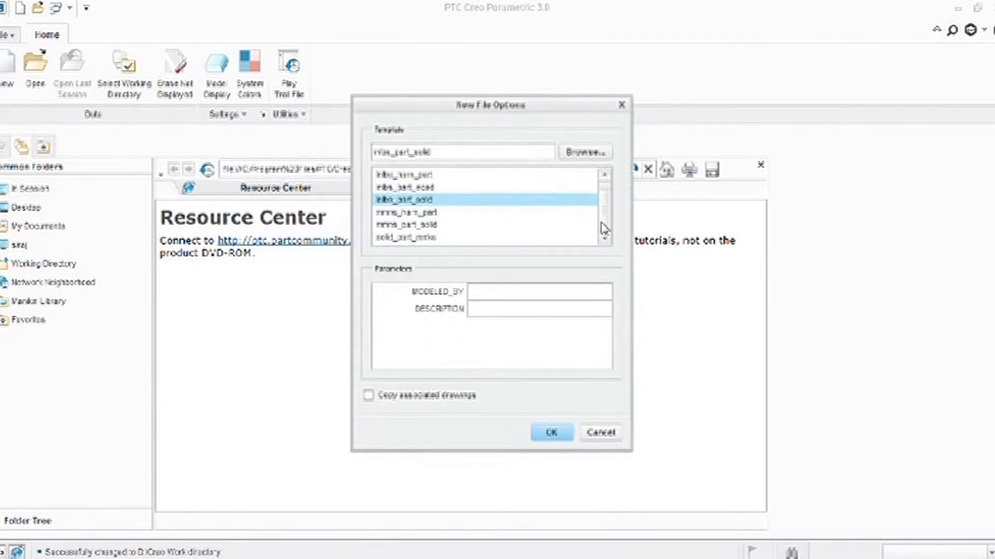
left_click(412, 226)
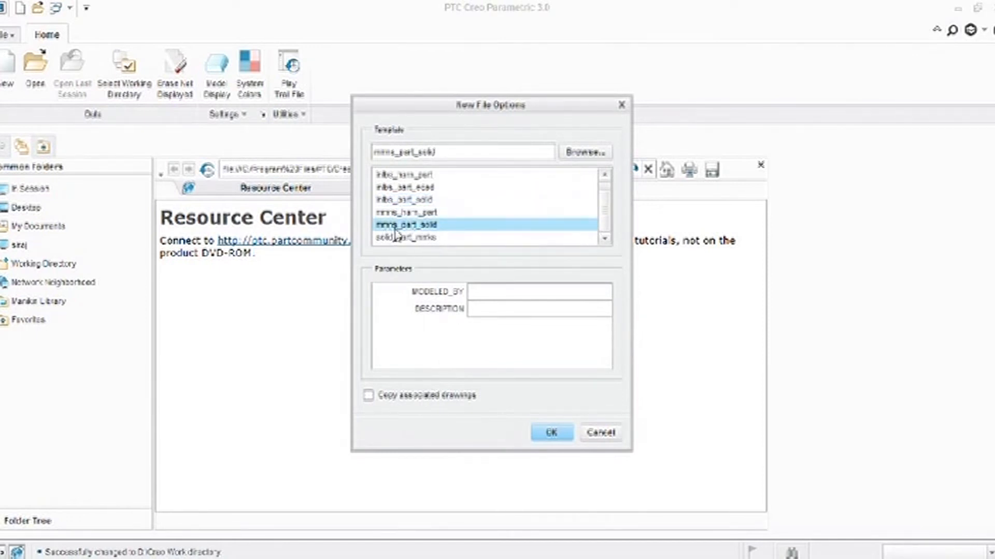
left_click(562, 438)
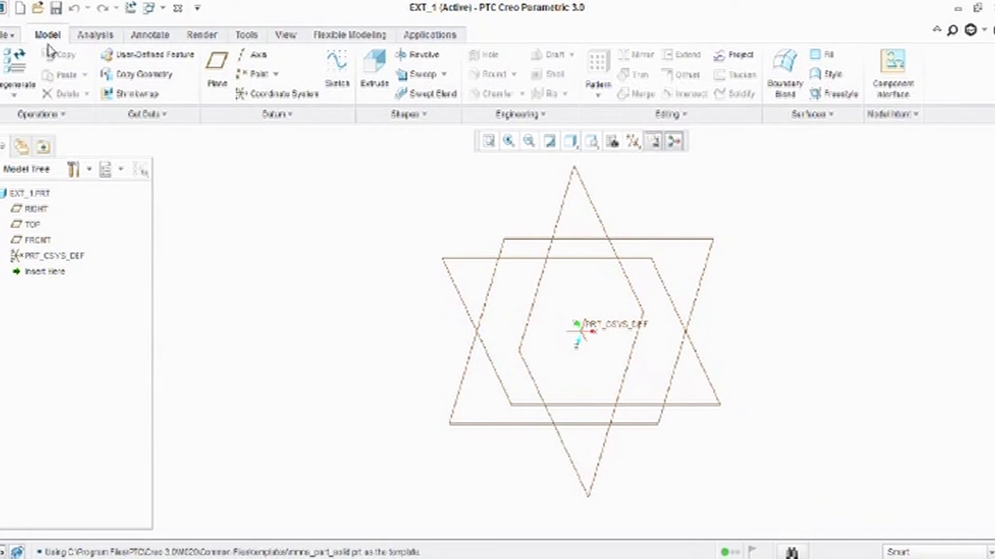
Step: Start a sketch on the FRONT plane with RIGHT as the orientation reference, and orient the view parallel to the screen
left_click(334, 85)
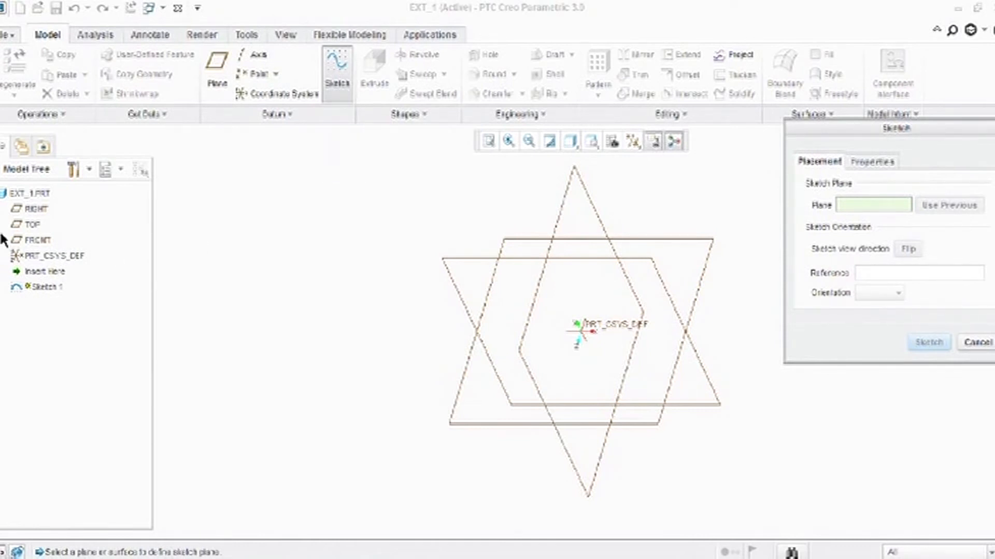
left_click(34, 243)
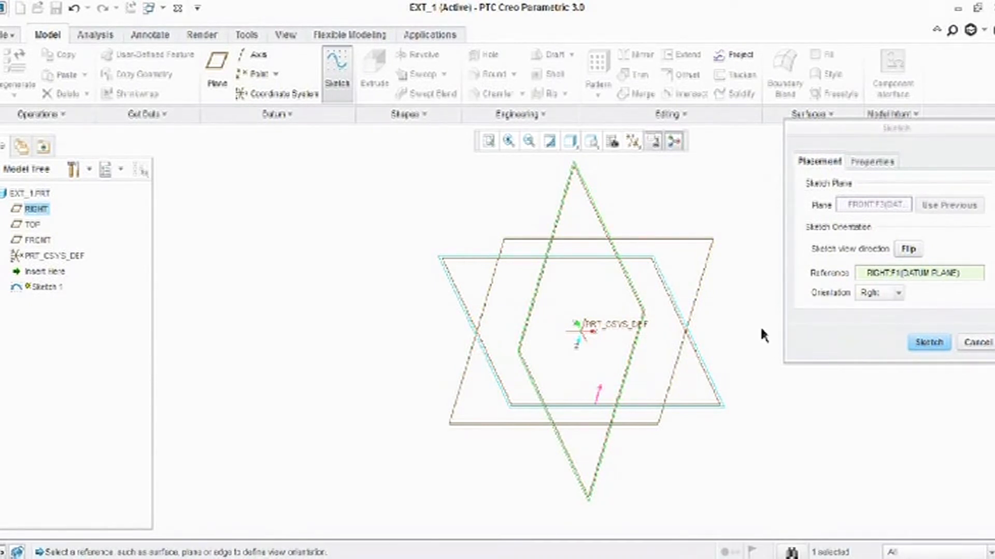
left_click(929, 343)
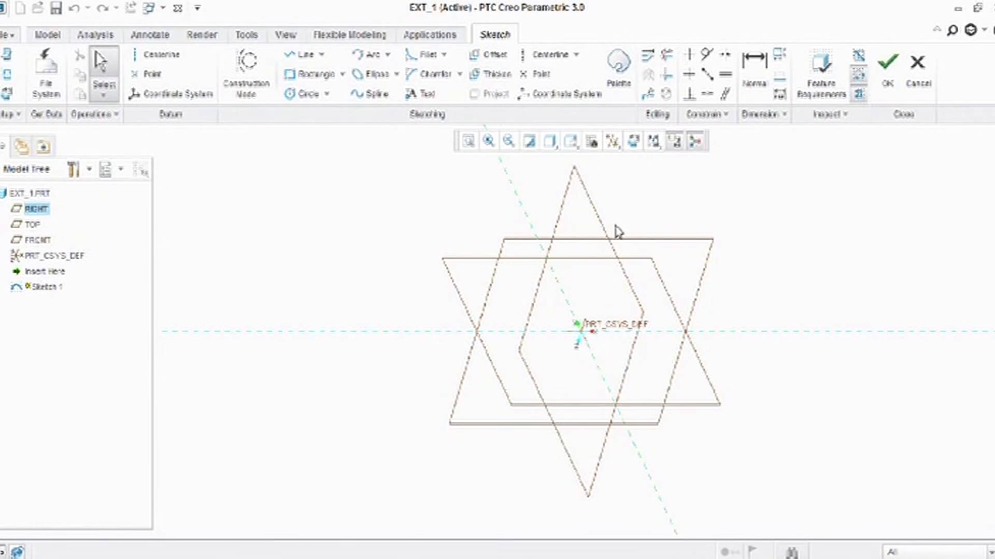
left_click(633, 141)
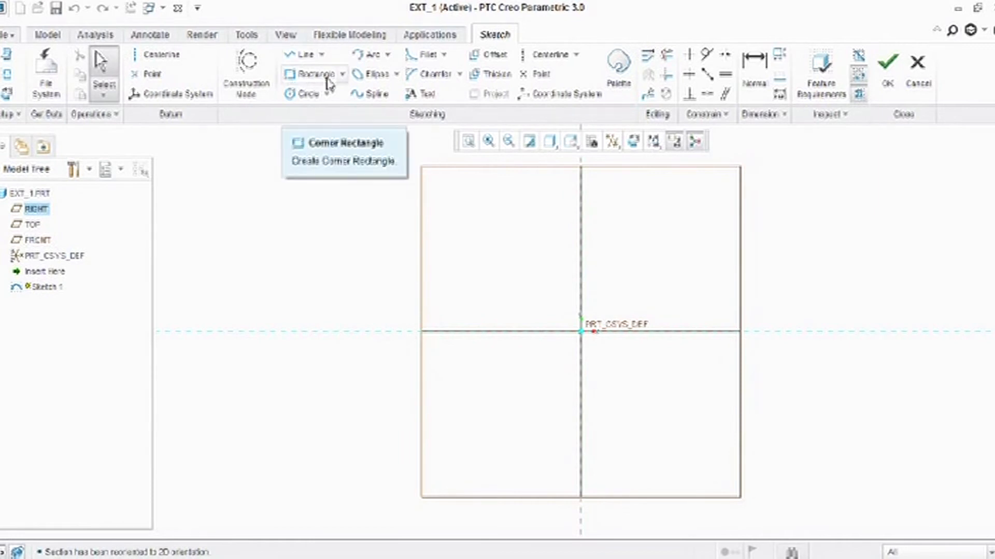
Step: Sketch a center rectangle about 326 mm wide, centred on the origin of the sketch
left_click(343, 75)
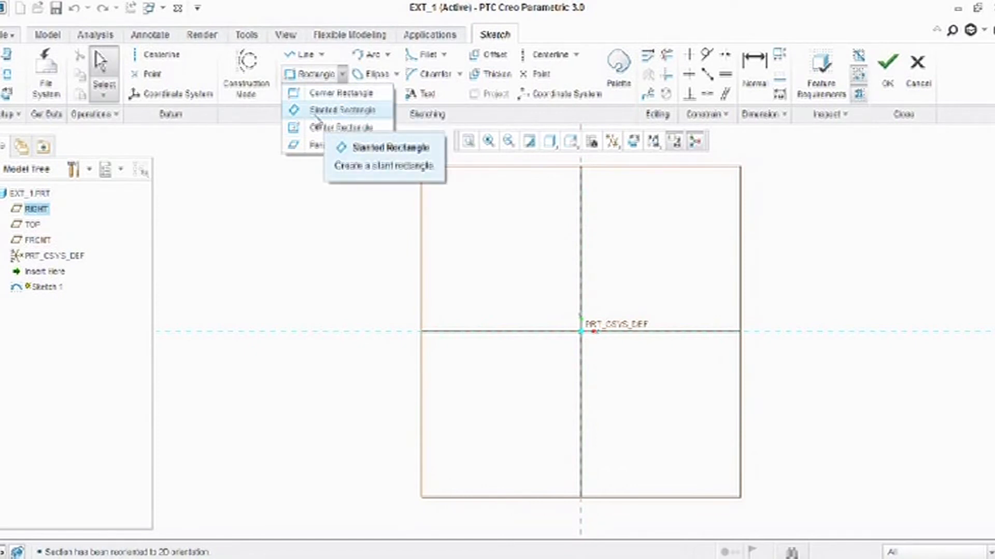
left_click(322, 129)
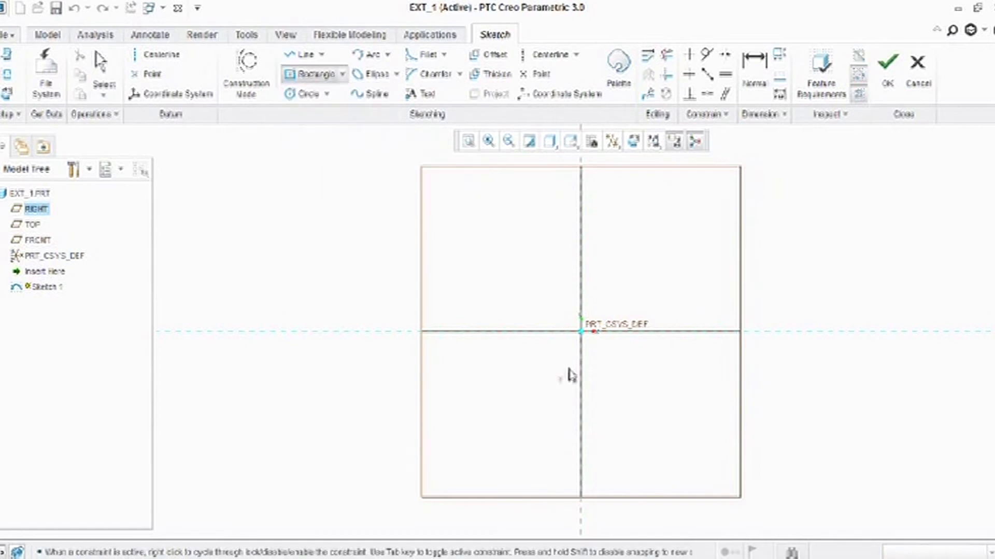
left_click(582, 333)
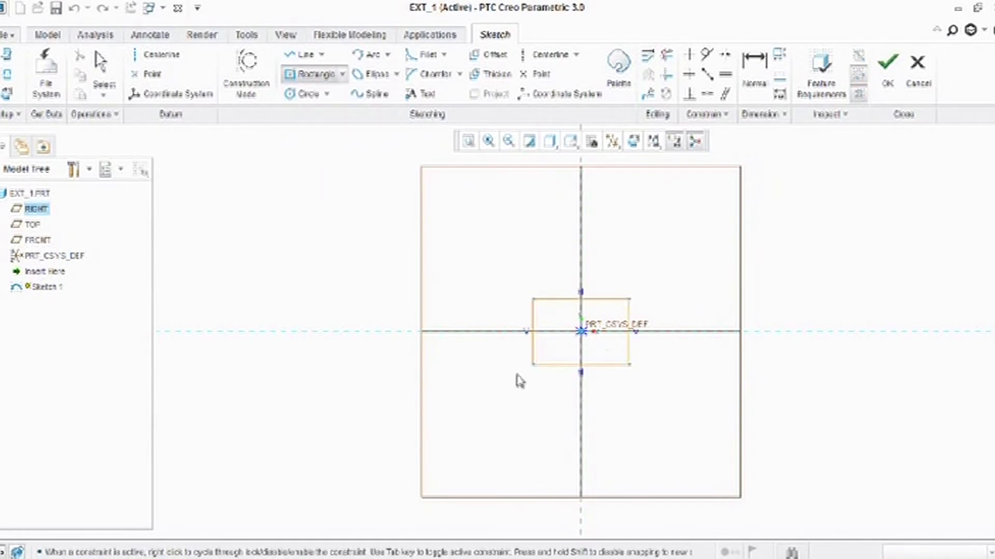
left_click(479, 405)
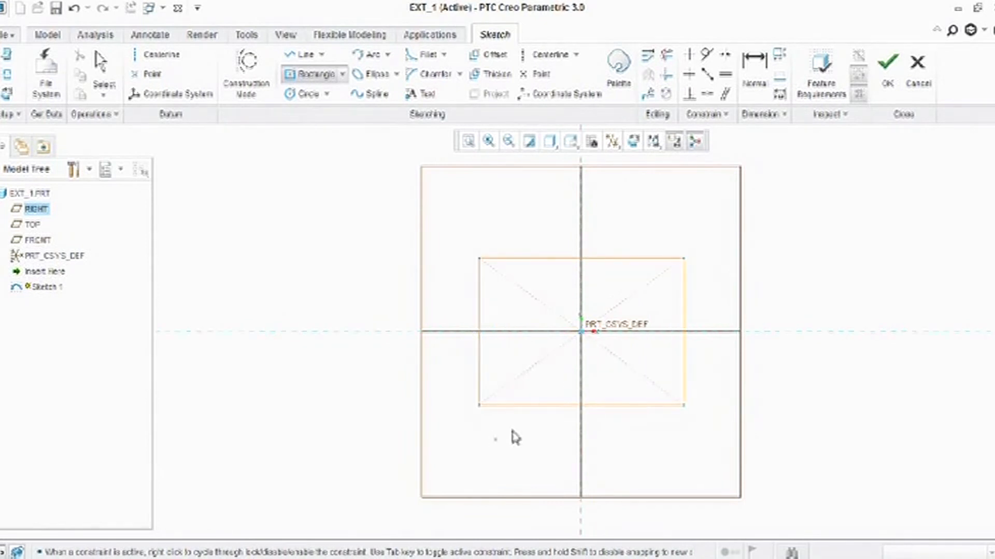
middle_click(539, 218)
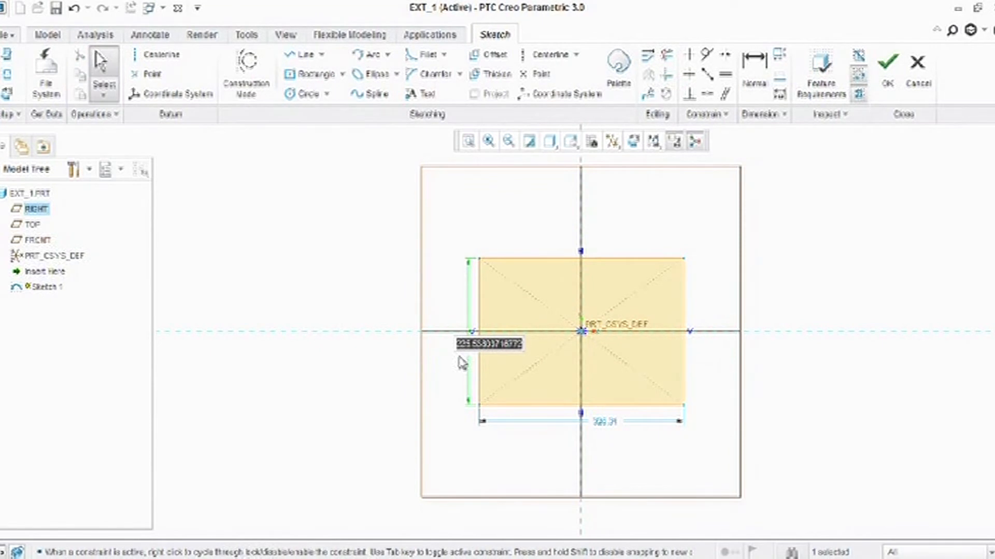
Step: Set the rectangle's height to 50 mm and its width to 100 mm, and finish the sketch
type("6")
type("0")
key("Return")
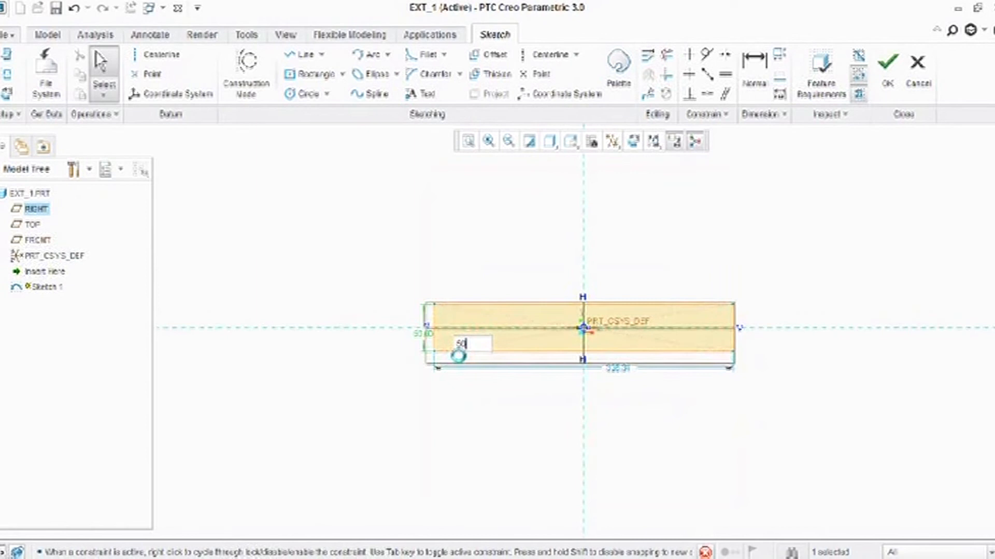
double_click(629, 375)
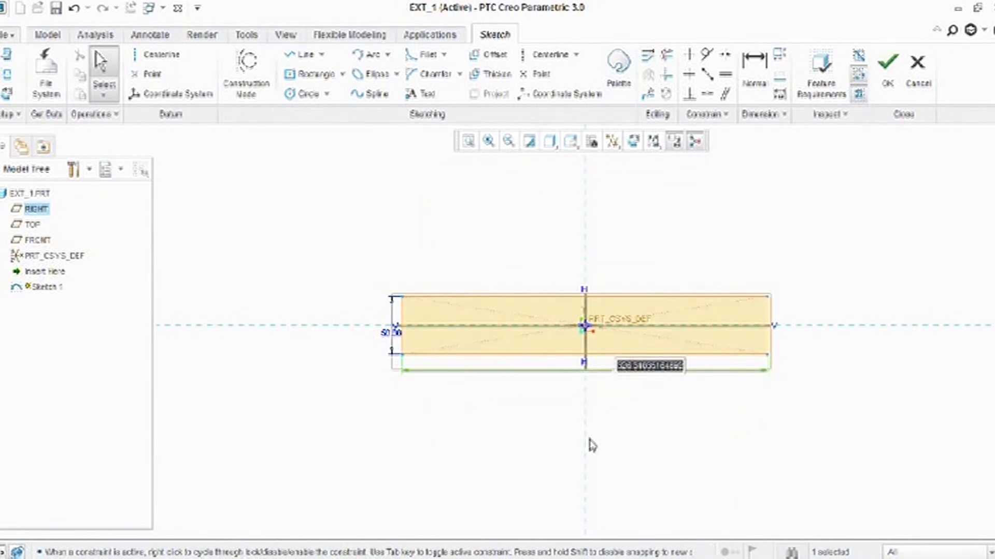
type("100")
key("Return")
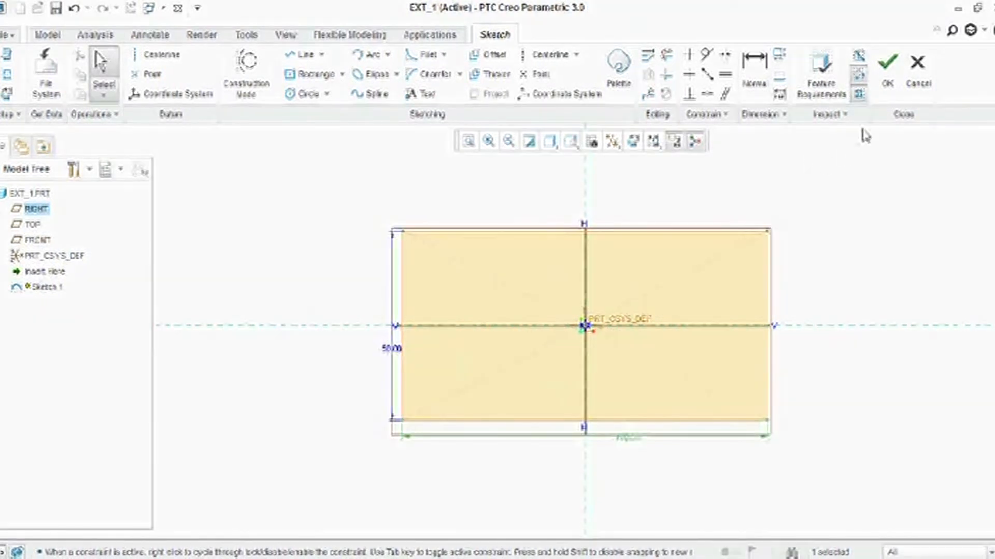
left_click(887, 101)
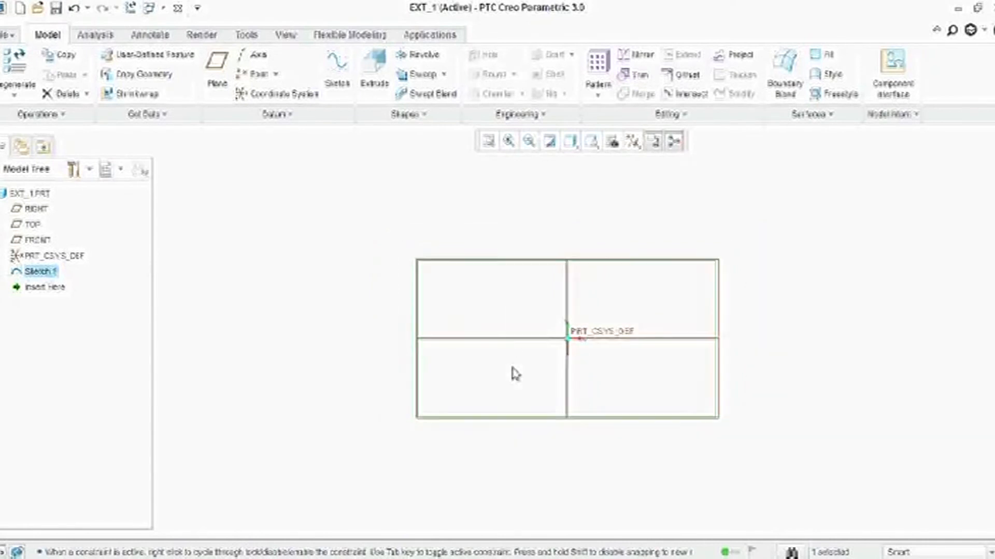
scroll(516, 374, "down", 2)
scroll(515, 374, "up", 4)
scroll(515, 374, "down", 6)
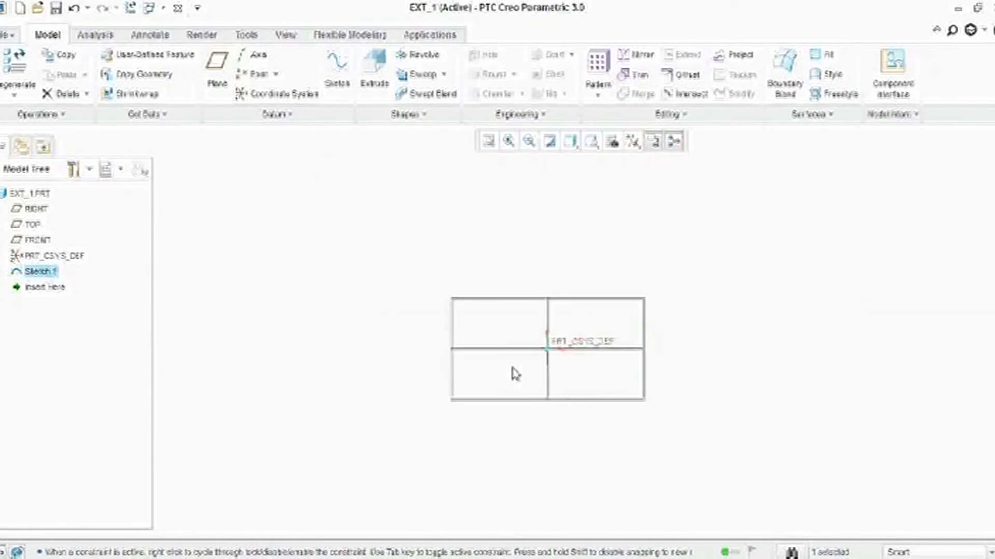
scroll(516, 374, "up", 5)
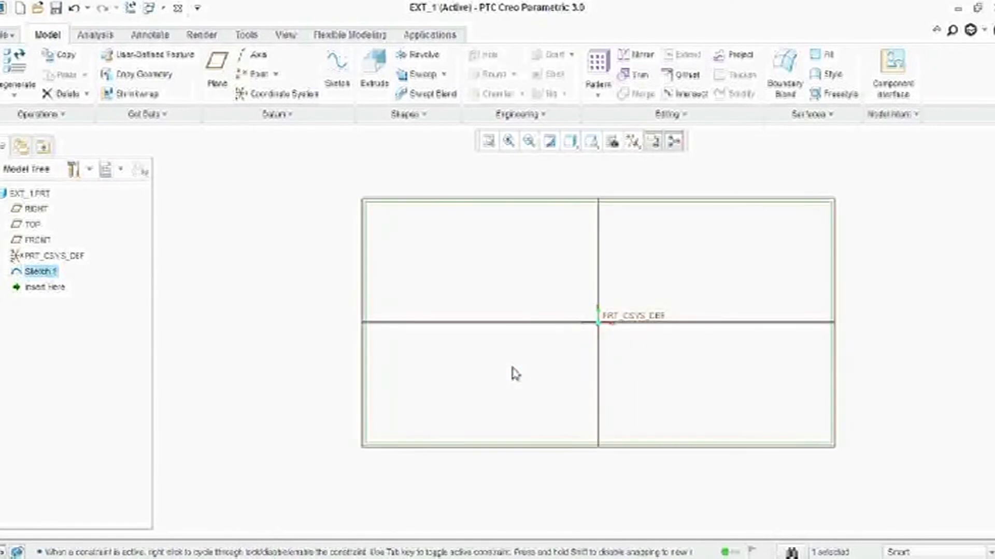
scroll(515, 374, "down", 5)
scroll(516, 374, "up", 6)
Step: Start a solid extrusion of the rectangle sketch, and flip its direction below the sketch plane and back
mouse_move(515, 370)
middle_mouse_down()
mouse_move(516, 299)
mouse_move(539, 336)
mouse_move(508, 326)
mouse_move(509, 295)
mouse_move(498, 317)
mouse_move(522, 313)
mouse_move(523, 270)
mouse_move(502, 318)
middle_mouse_up()
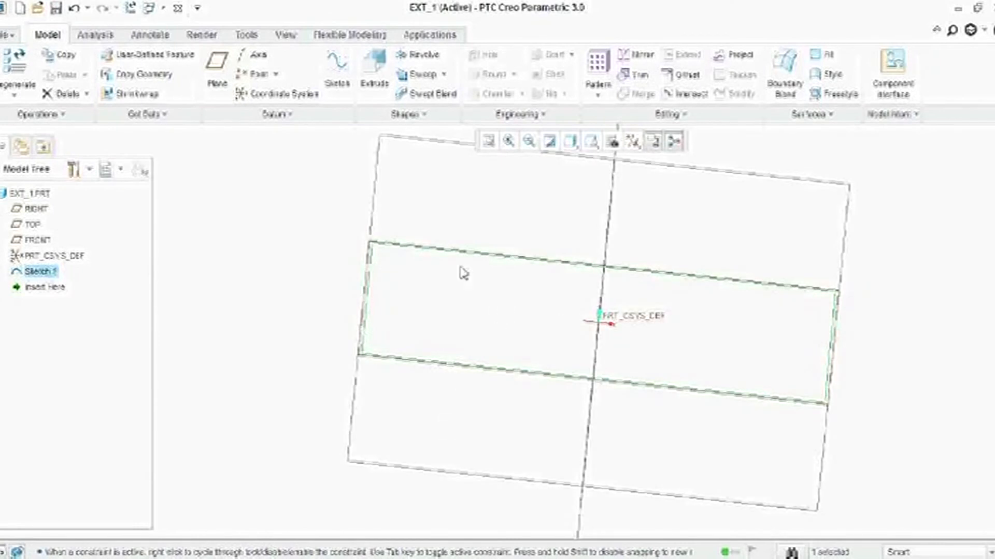
left_click(375, 79)
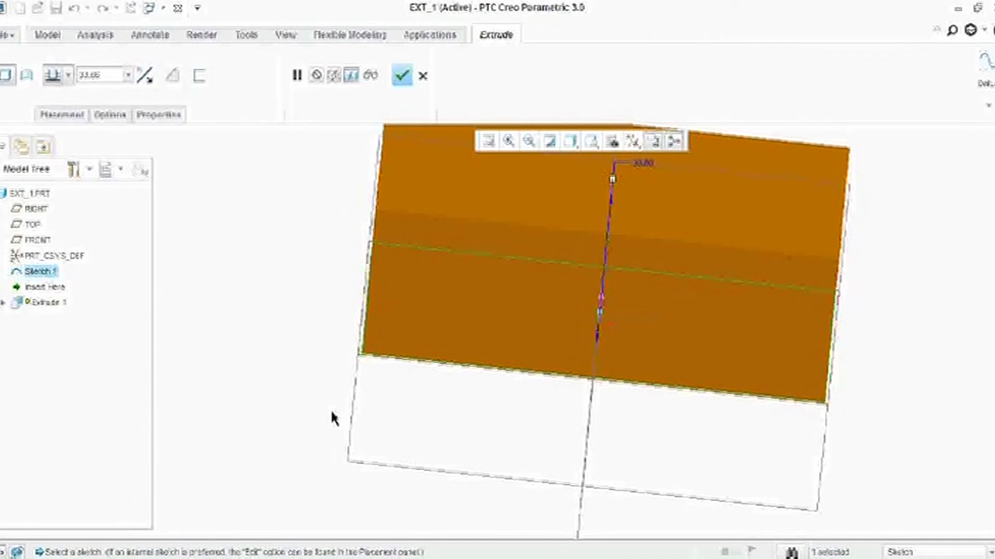
scroll(332, 412, "up", 3)
scroll(318, 291, "down", 2)
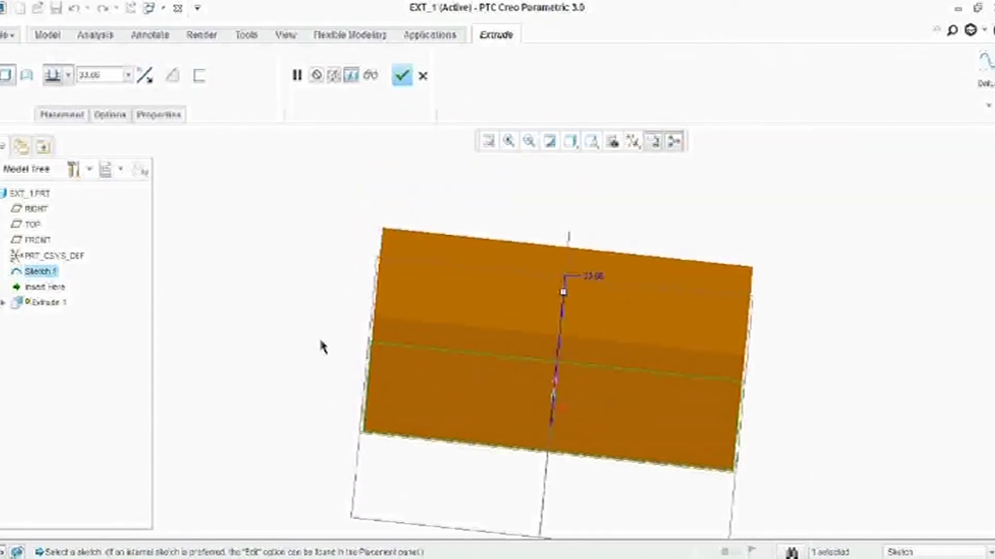
middle_click_drag(533, 427, 509, 396)
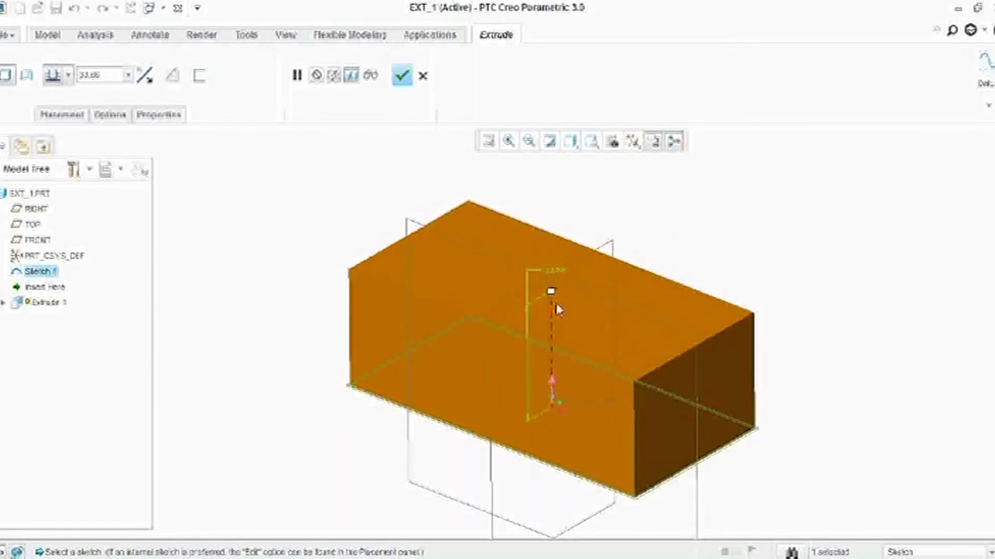
left_click(555, 387)
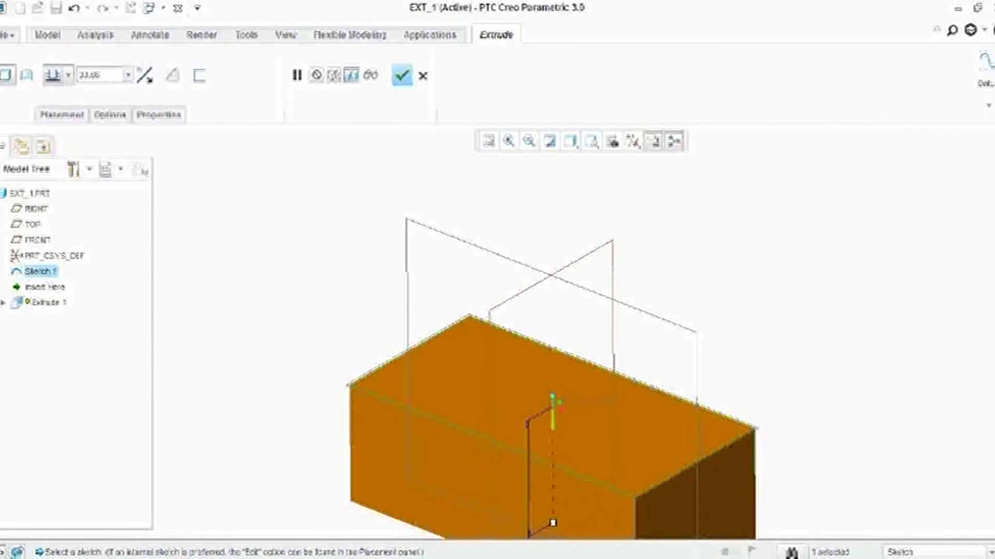
left_click(555, 418)
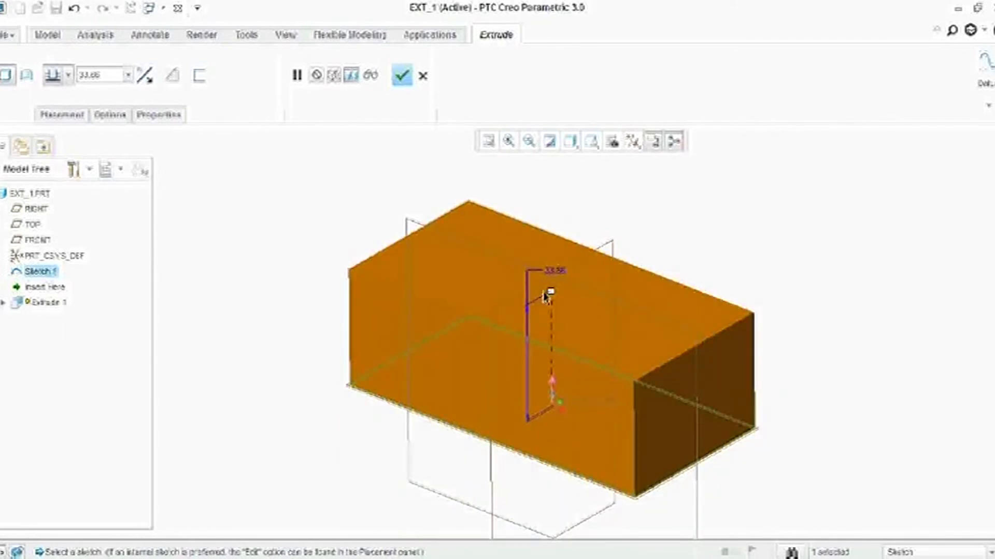
Step: Set the extrusion depth to 20 mm, preview the reversed direction, restore the original one and accept the extrusion
double_click(114, 76)
type("2")
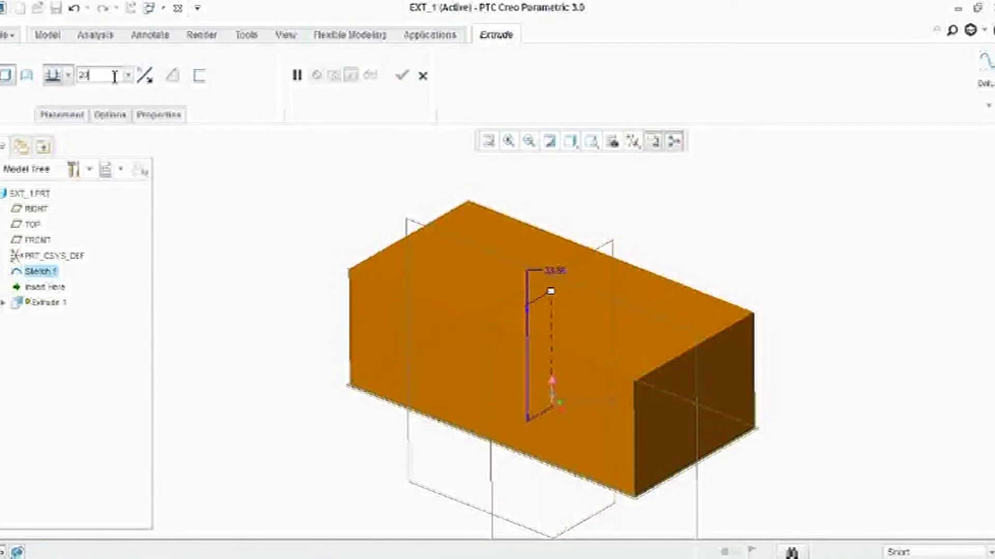
type("0")
key("Return")
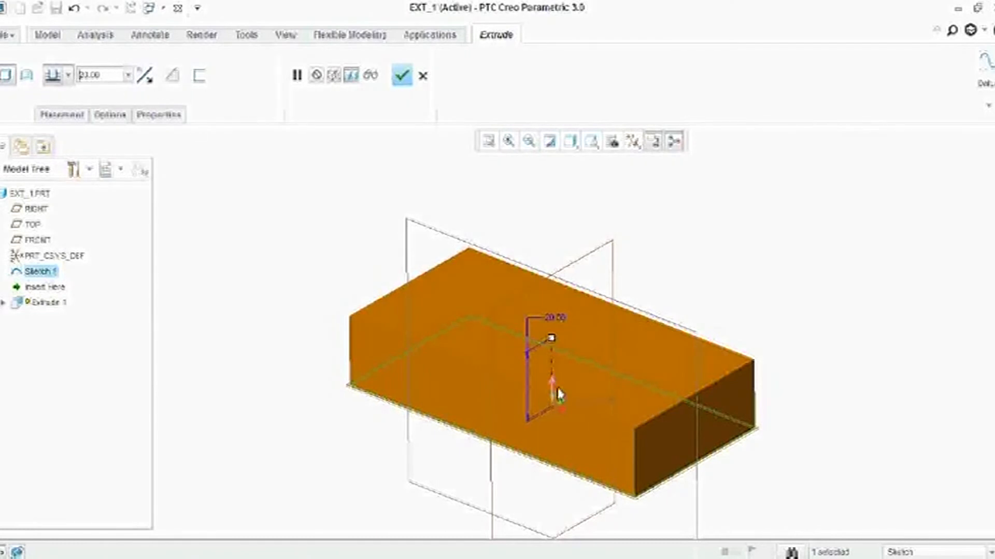
left_click(145, 80)
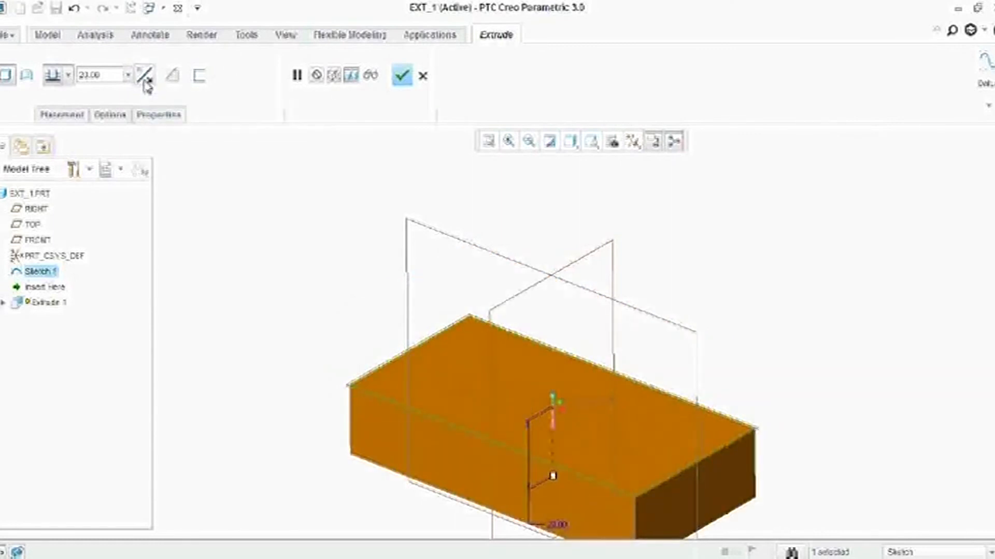
left_click(147, 82)
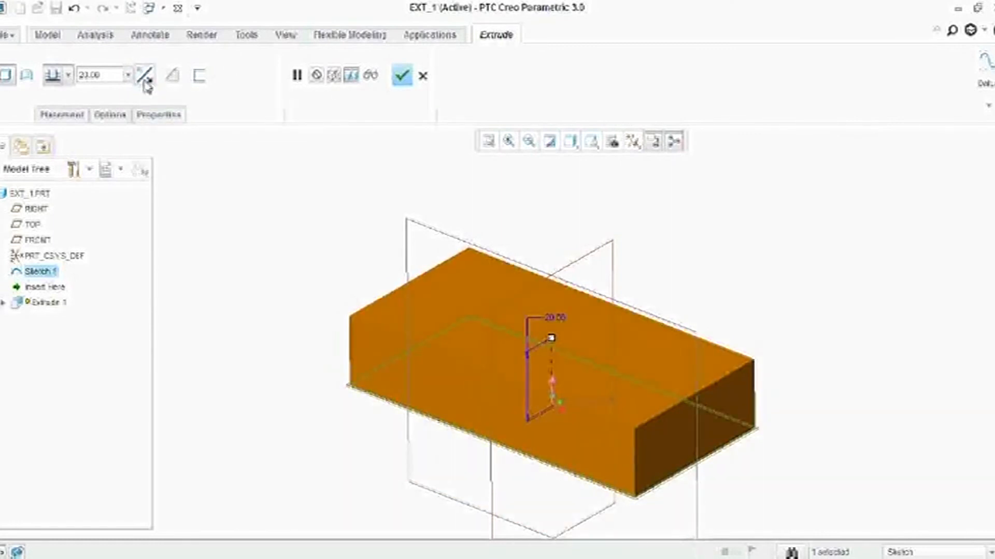
left_click(405, 82)
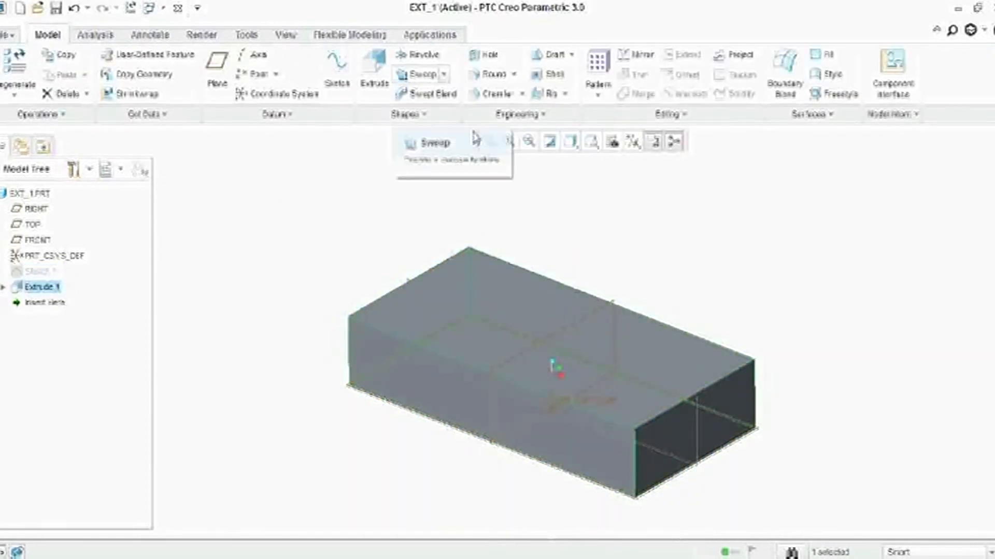
mouse_move(822, 375)
middle_mouse_down()
mouse_move(821, 324)
mouse_move(737, 309)
mouse_move(706, 378)
mouse_move(673, 415)
mouse_move(604, 246)
mouse_move(590, 285)
mouse_move(651, 275)
mouse_move(628, 265)
mouse_move(591, 277)
mouse_move(600, 248)
mouse_move(575, 257)
mouse_move(615, 247)
mouse_move(561, 249)
mouse_move(502, 204)
mouse_move(466, 251)
mouse_move(466, 272)
mouse_move(477, 249)
middle_mouse_up()
left_click(424, 239)
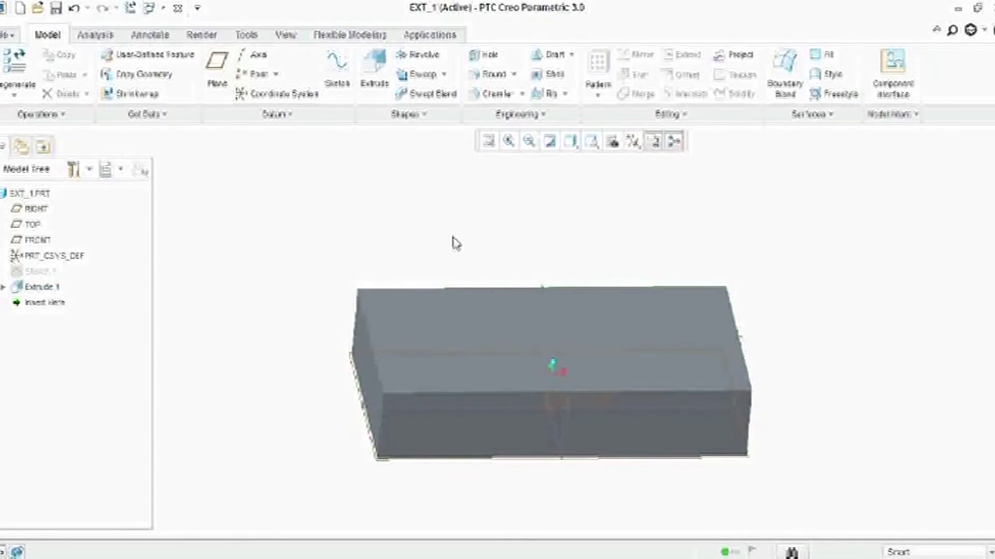
mouse_move(561, 240)
middle_mouse_down()
mouse_move(559, 262)
mouse_move(547, 248)
middle_mouse_up()
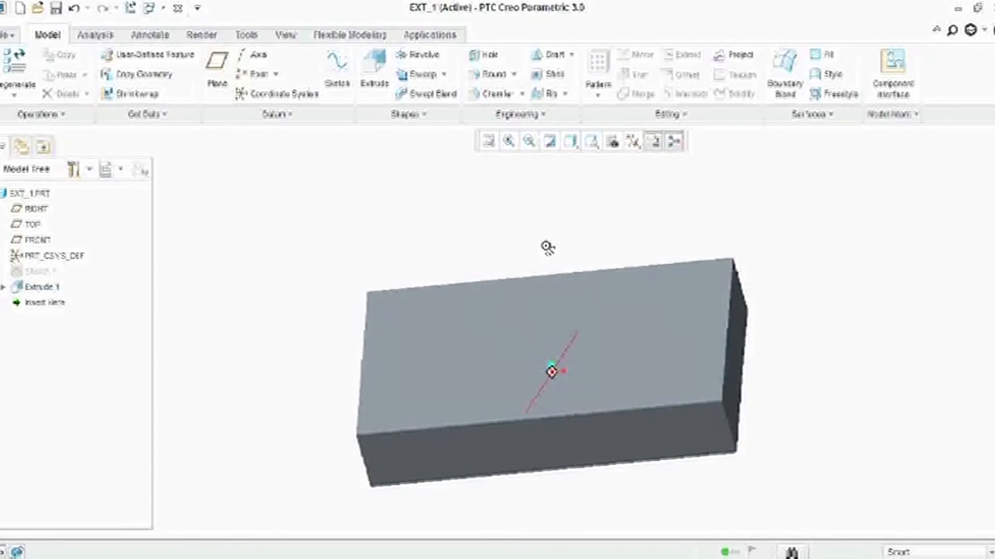
middle_click_drag(595, 380, 580, 212)
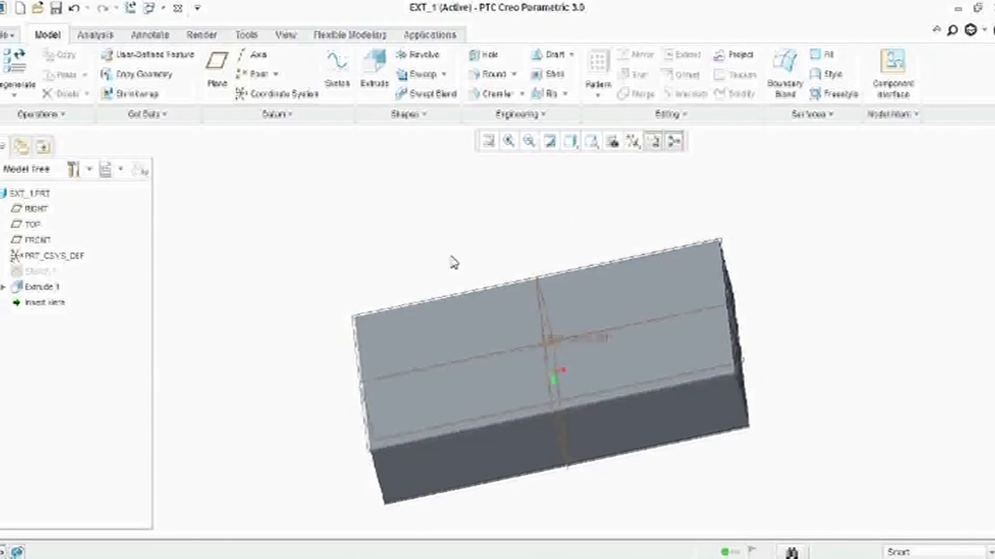
Step: Start a sketch on the block's top face and orient the view parallel to the sketch plane
mouse_move(506, 213)
middle_mouse_down()
mouse_move(523, 229)
mouse_move(530, 219)
mouse_move(523, 227)
middle_mouse_up()
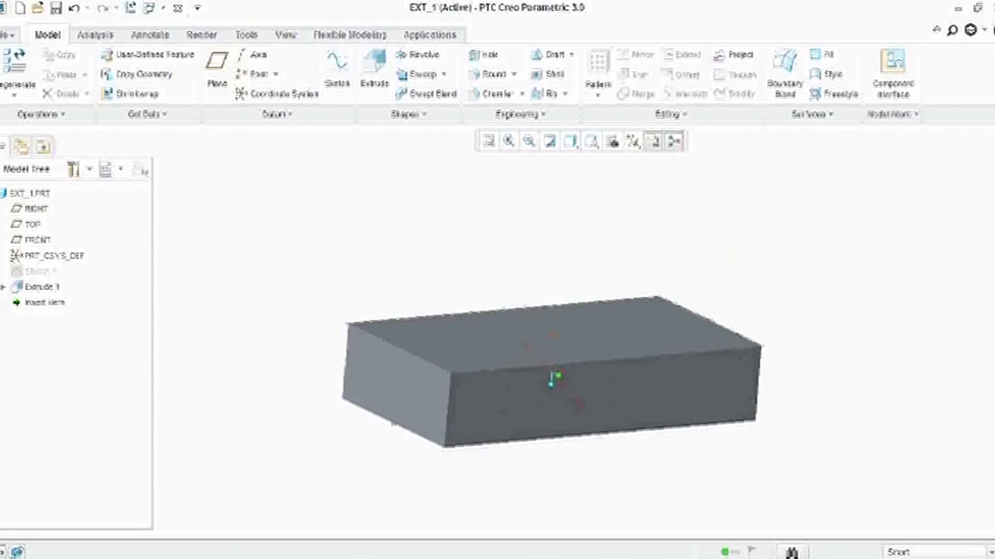
left_click(349, 95)
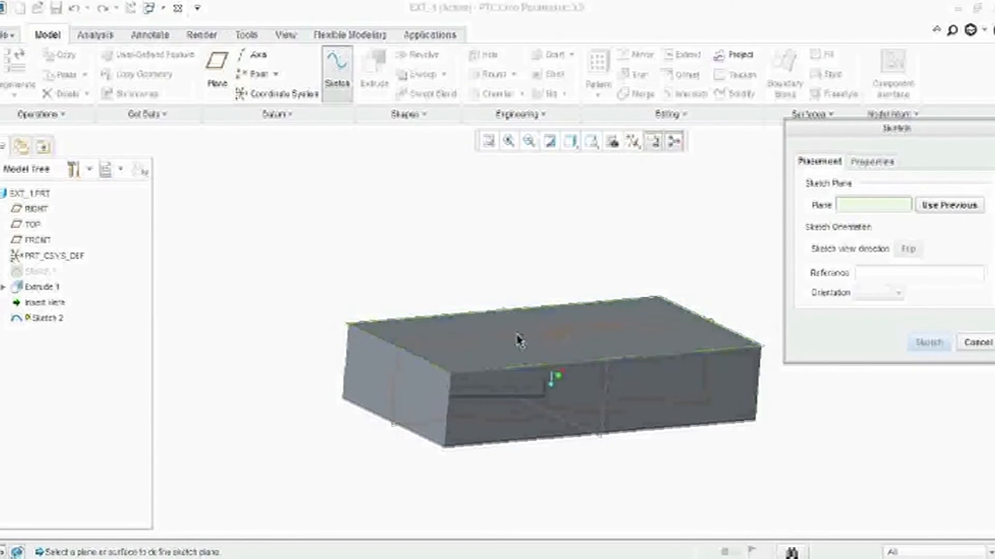
left_click(539, 321)
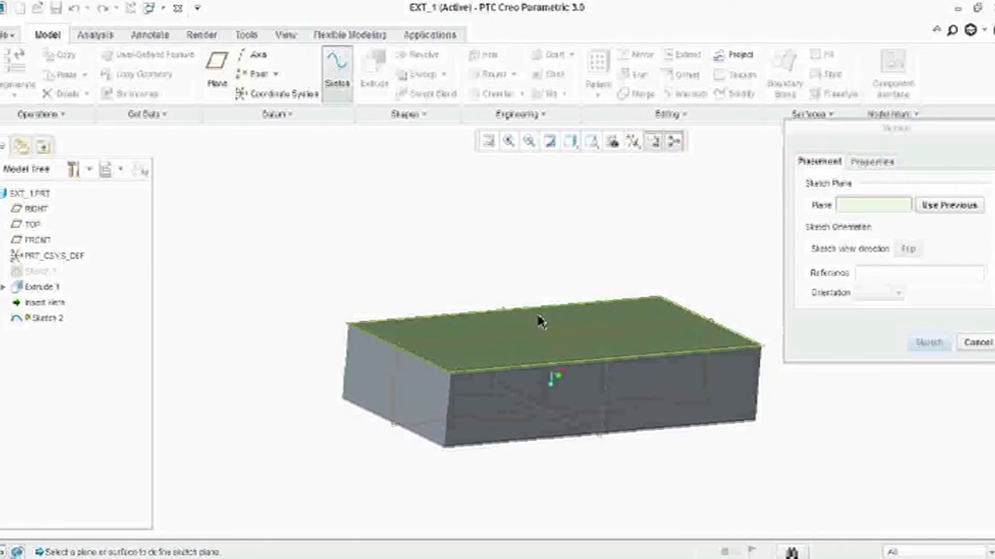
left_click(927, 343)
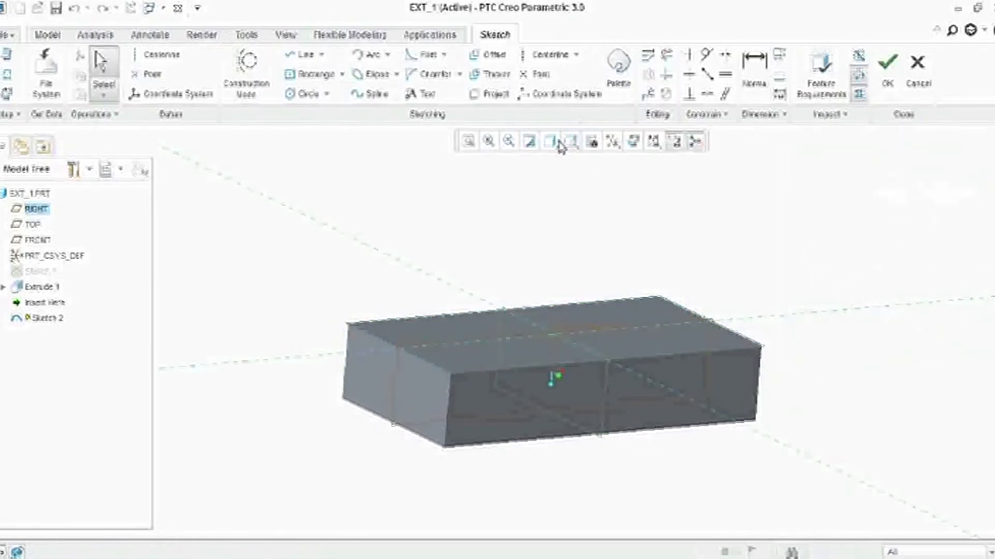
left_click(636, 147)
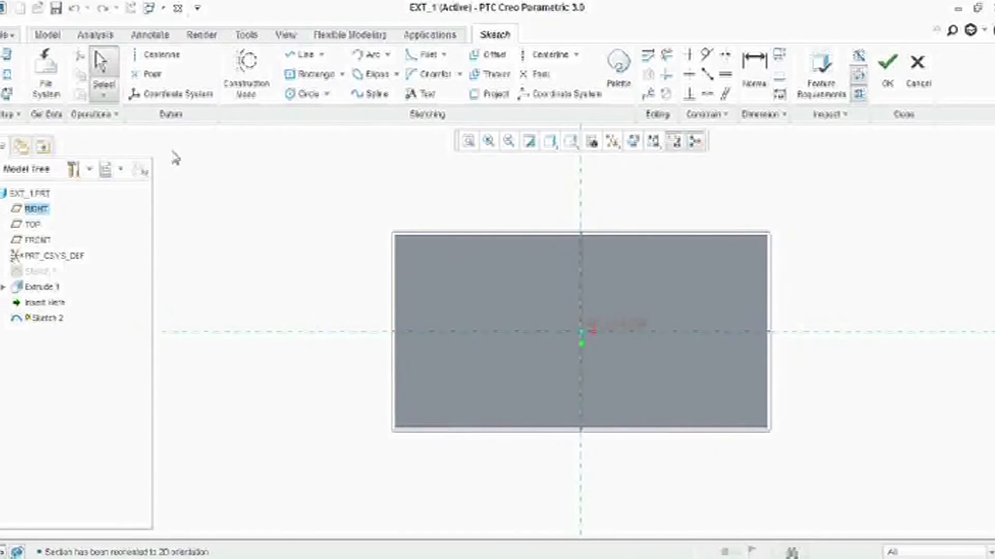
Step: Add the block's four outer side surfaces as sketch references
left_click(8, 74)
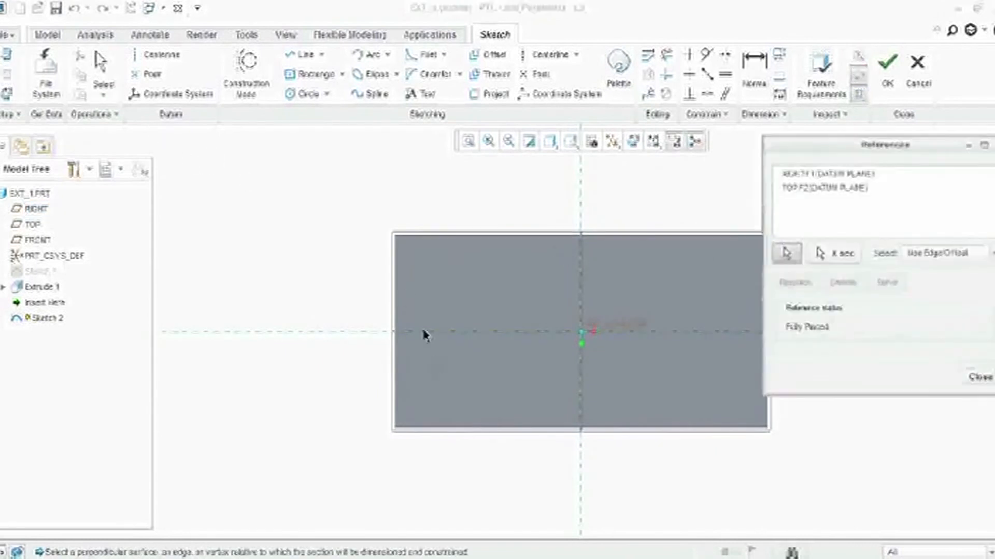
left_click(396, 295)
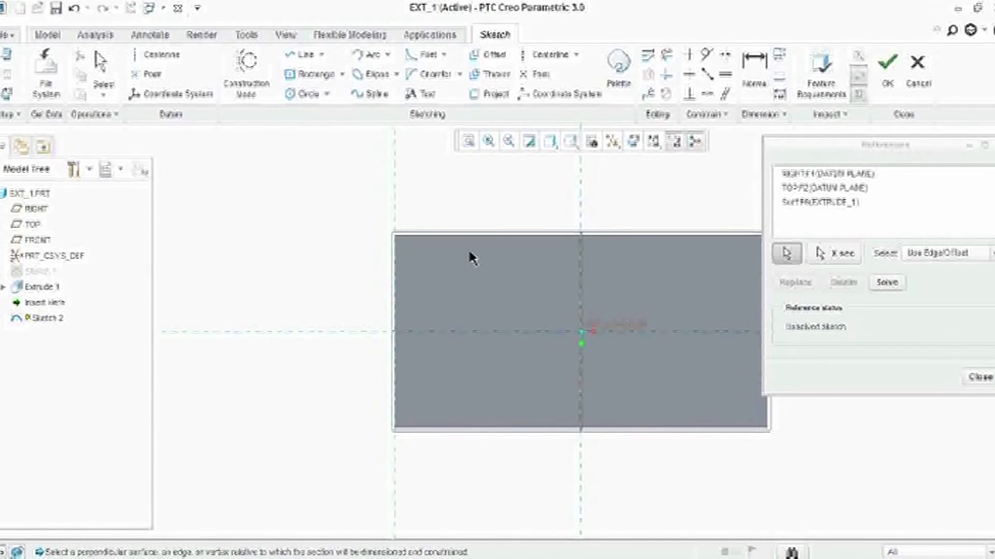
left_click(501, 234)
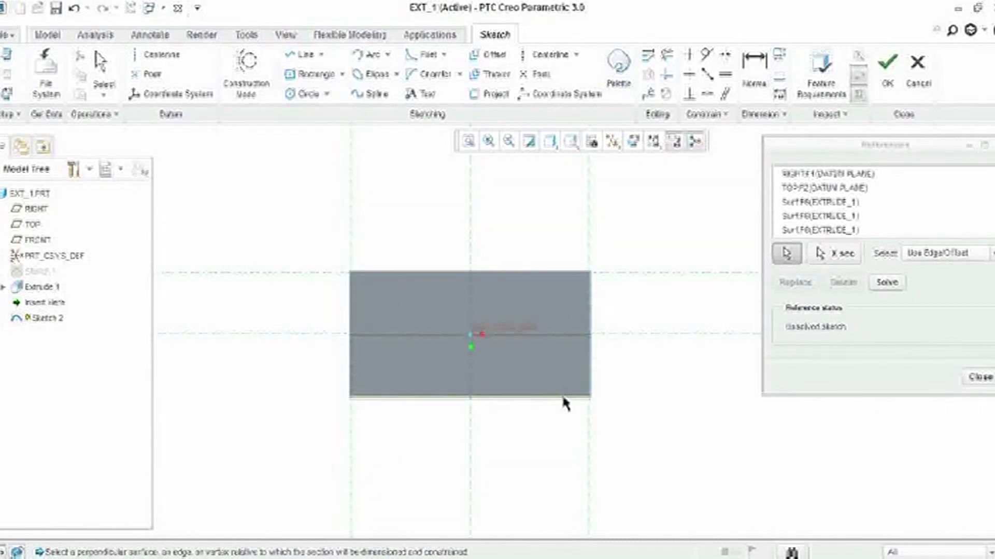
left_click(981, 378)
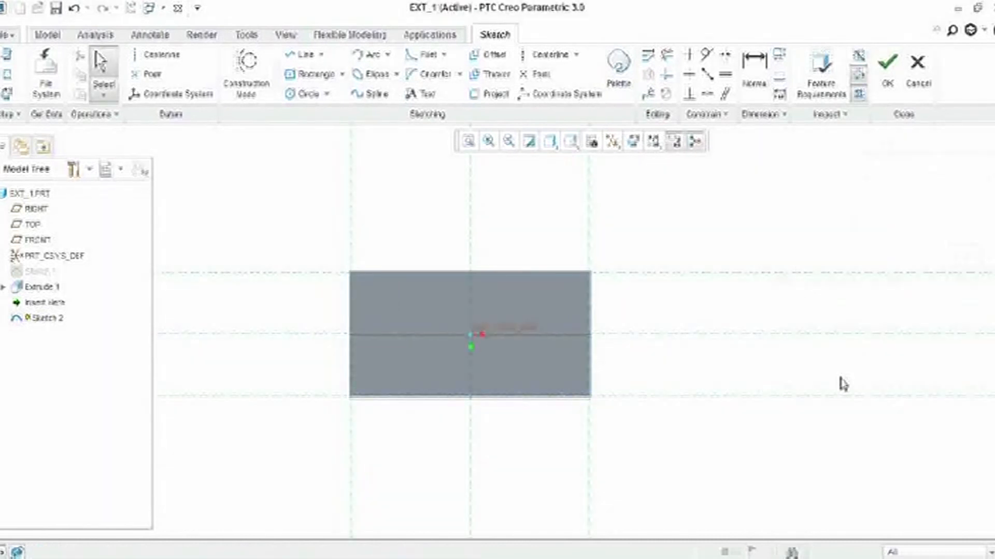
Step: Sketch a horizontal line from the block's left edge along the horizontal centre reference and set its length to 20 mm
scroll(468, 369, "down", 3)
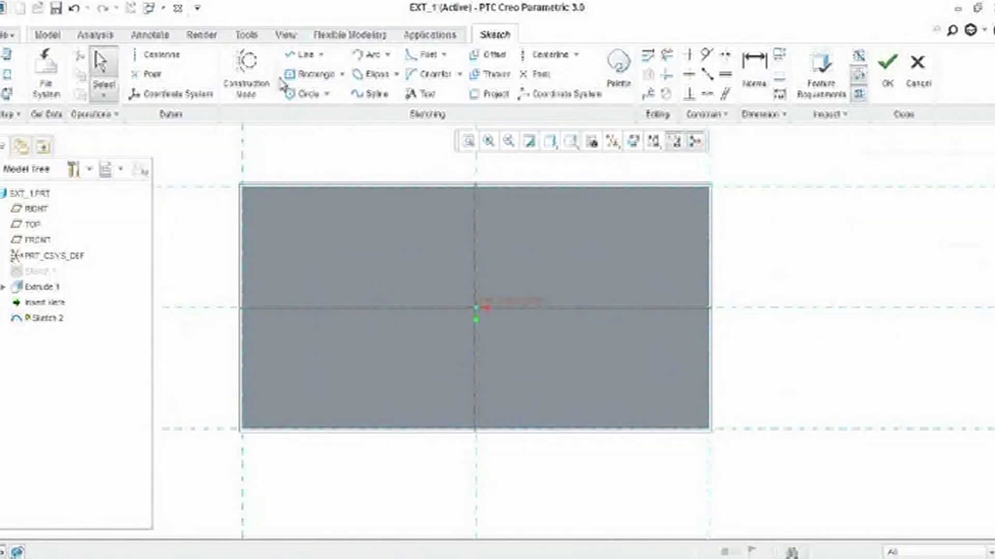
left_click(295, 58)
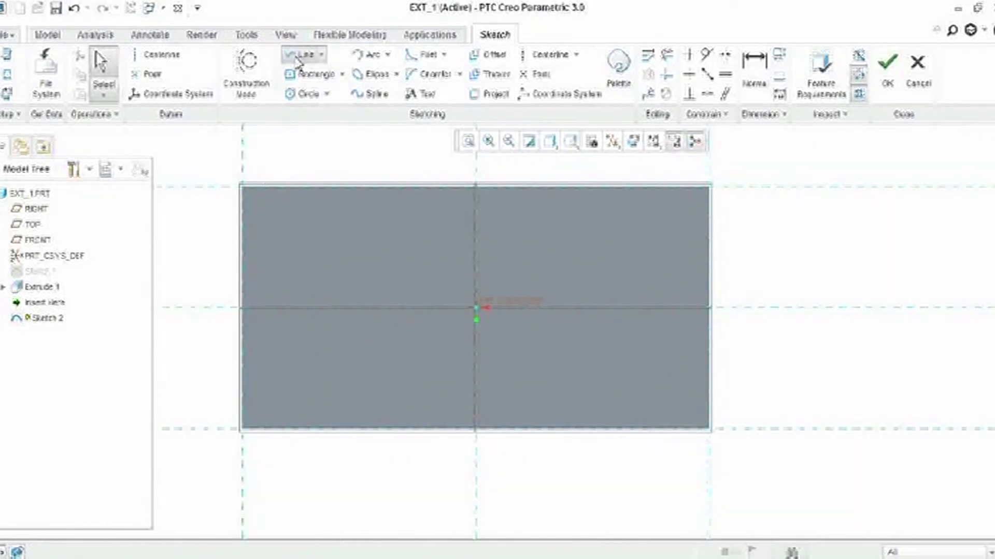
left_click(243, 308)
left_click(337, 307)
middle_click(337, 309)
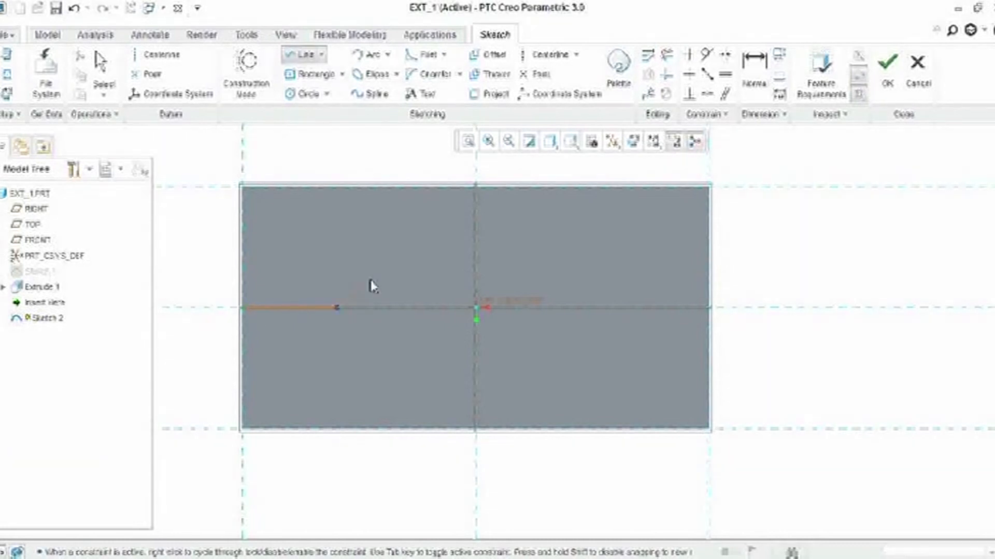
middle_click(370, 284)
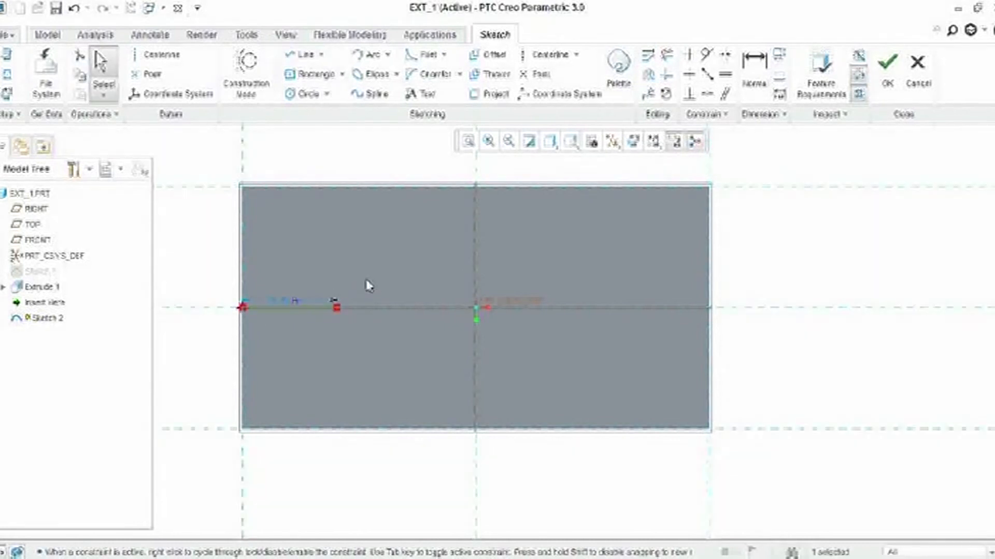
double_click(285, 302)
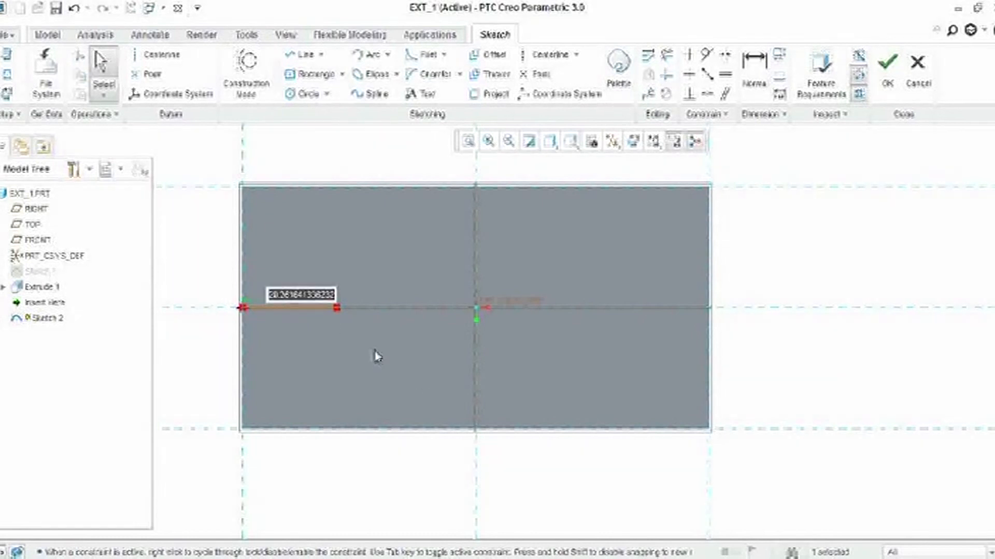
type("20")
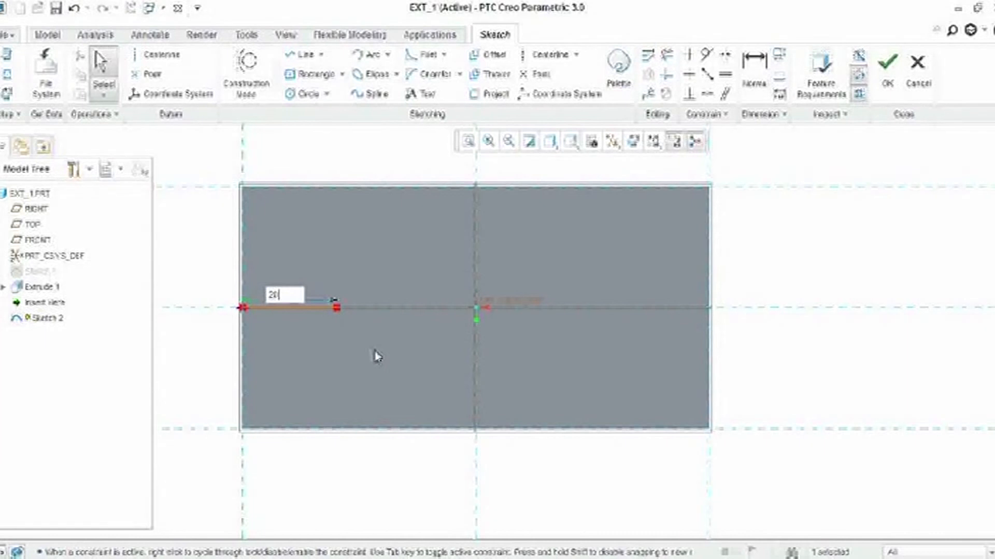
key("Return")
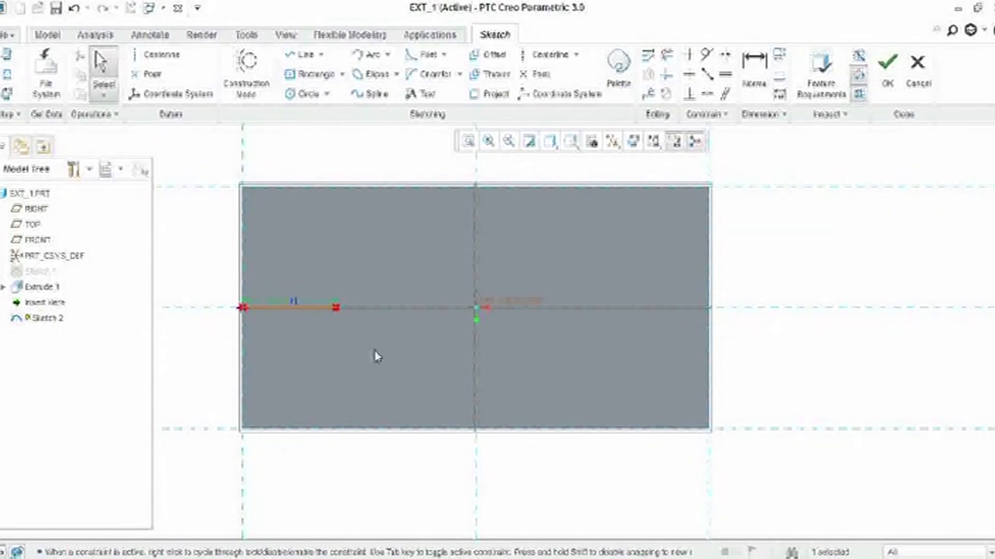
Step: Sketch a circle centred on the line's inner endpoint and set its diameter to 10 mm
left_click(305, 94)
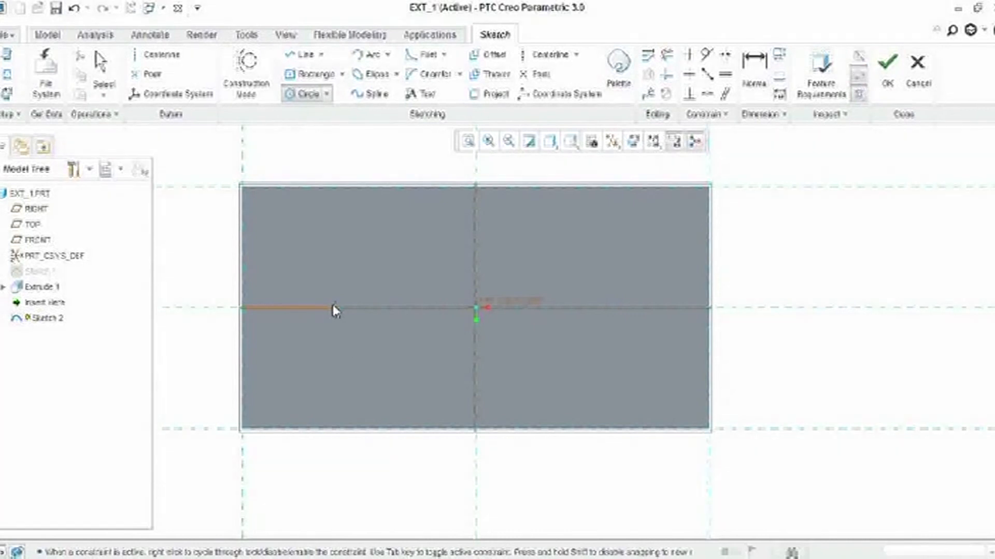
left_click(323, 320)
middle_click(375, 259)
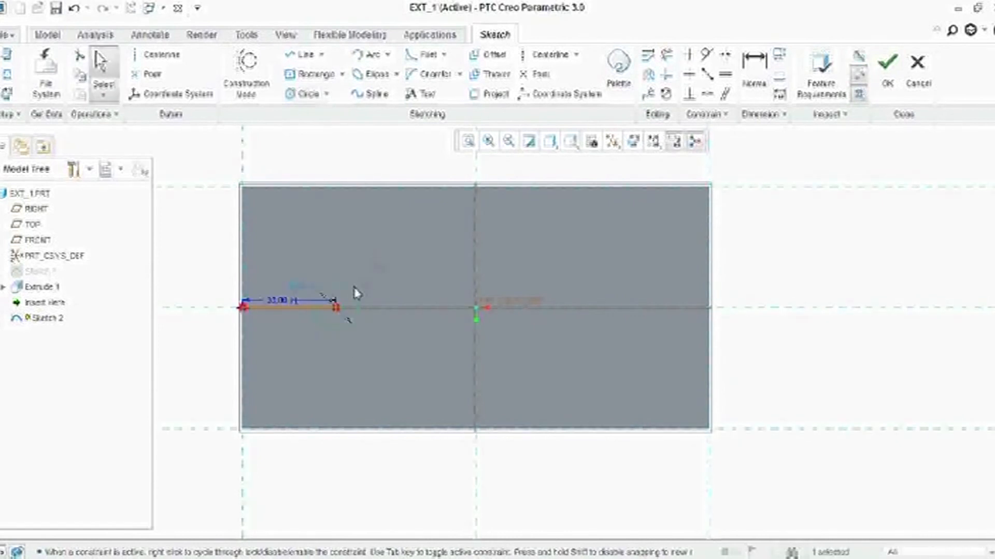
double_click(303, 292)
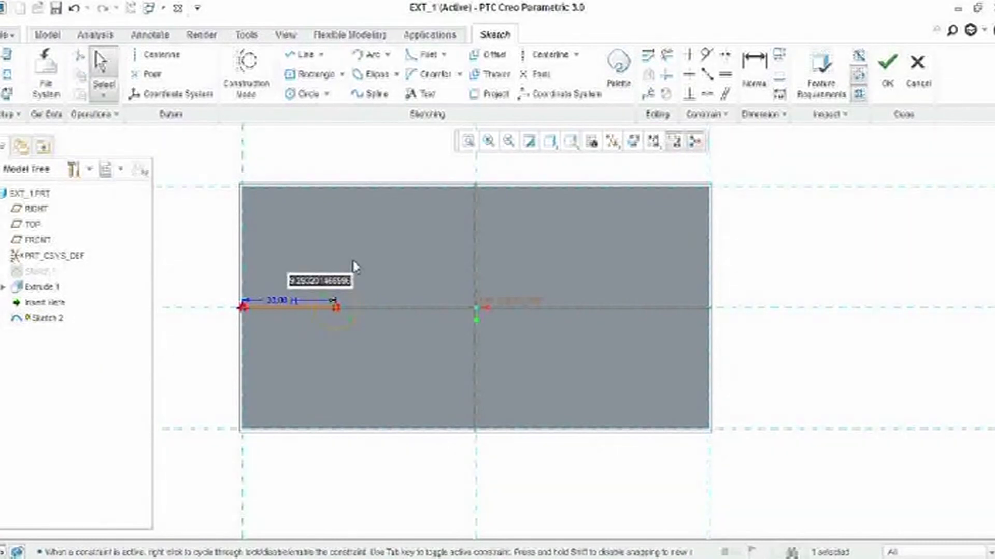
type("10")
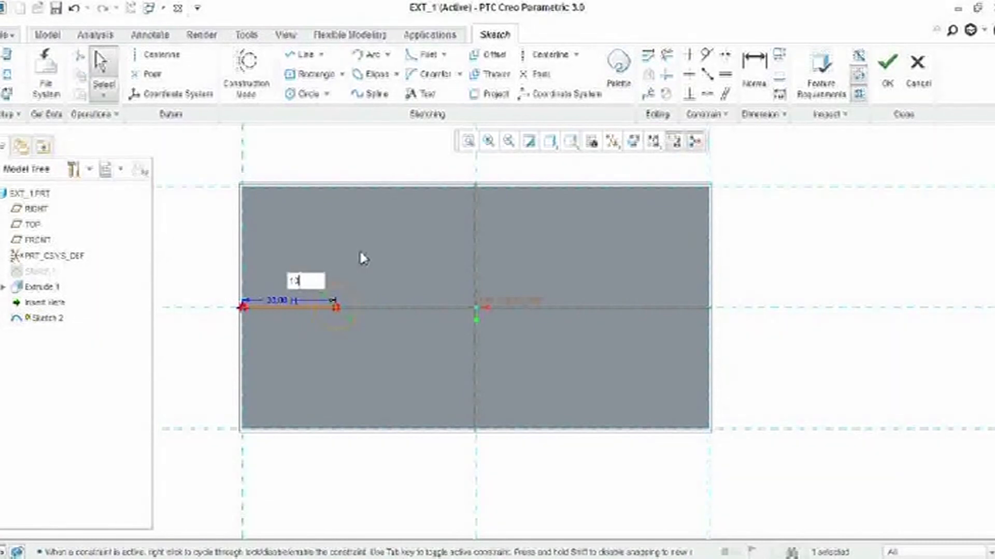
key("Return")
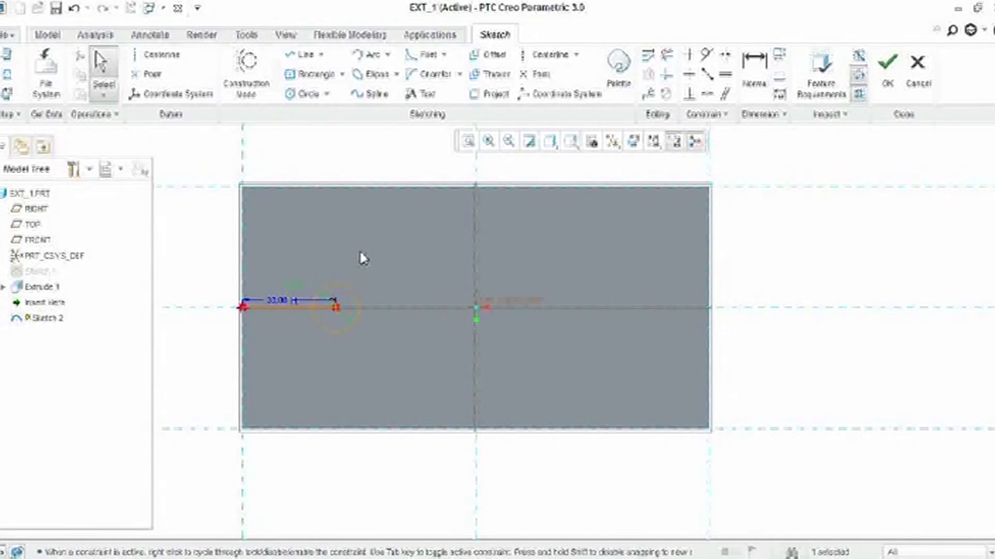
Step: Delete the 20 mm helper line and finish the sketch with only the circle
left_click(273, 308)
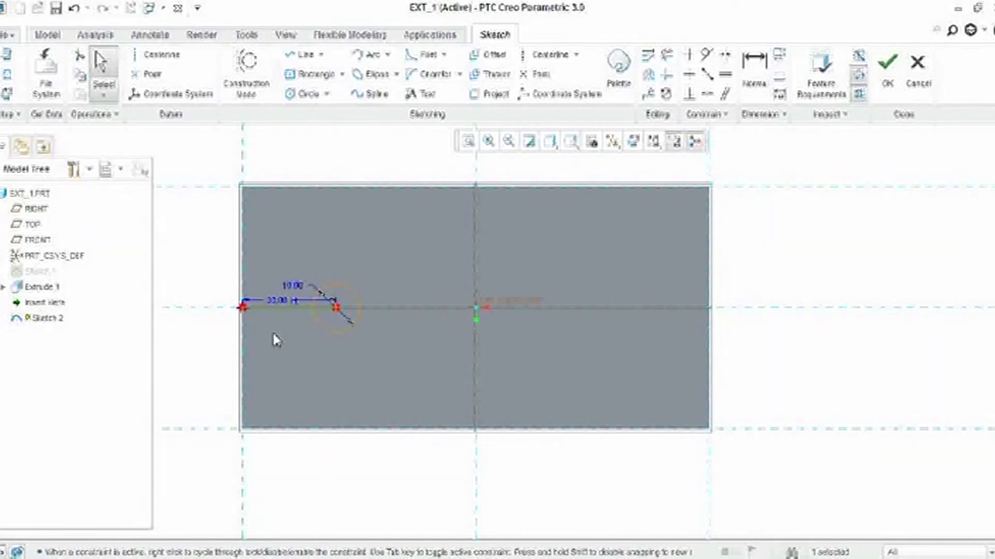
key("Delete")
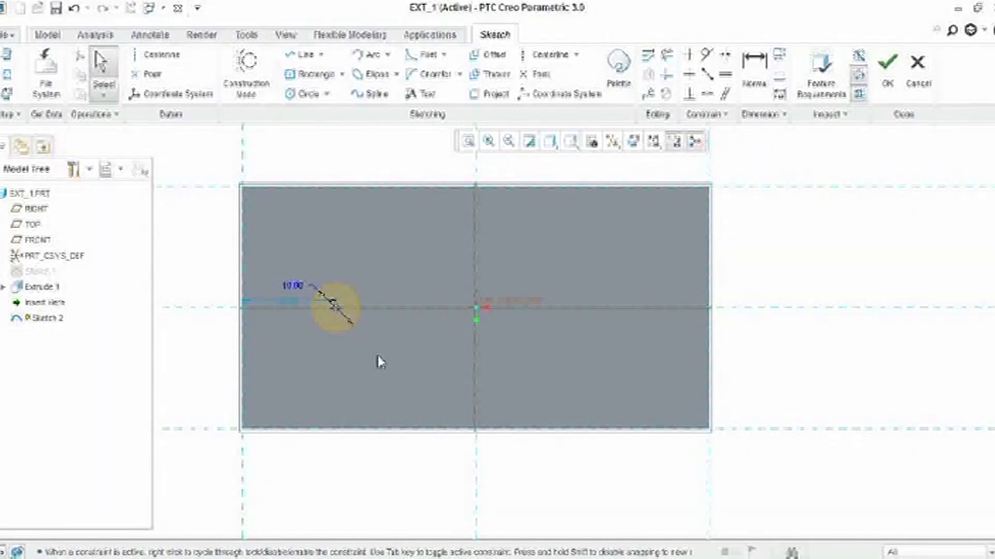
left_click(891, 95)
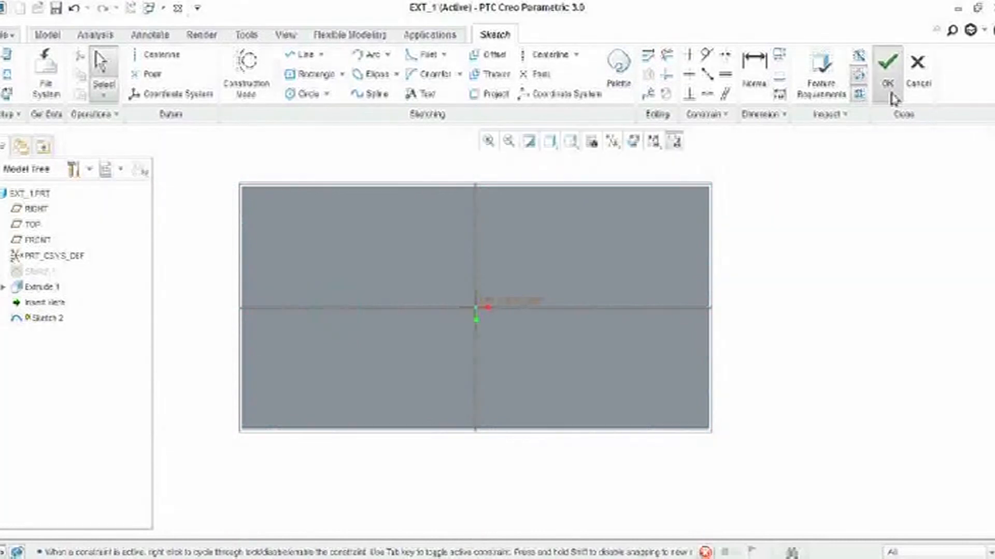
Step: Extrude the circle sketch downward into the block as a material-removing cut at the proposed depth, and accept it
mouse_move(583, 344)
middle_mouse_down()
mouse_move(590, 271)
mouse_move(577, 268)
mouse_move(575, 286)
mouse_move(577, 273)
middle_mouse_up()
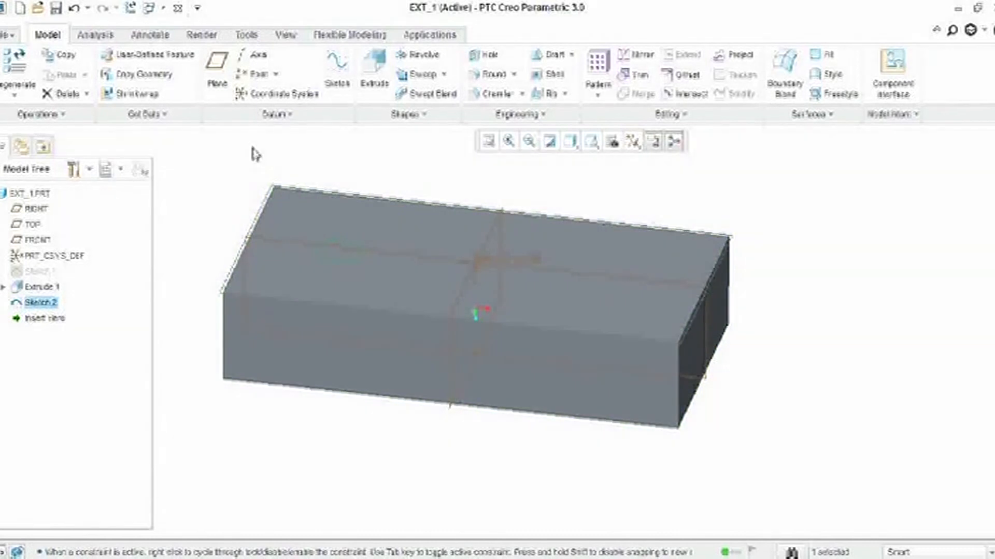
left_click(373, 72)
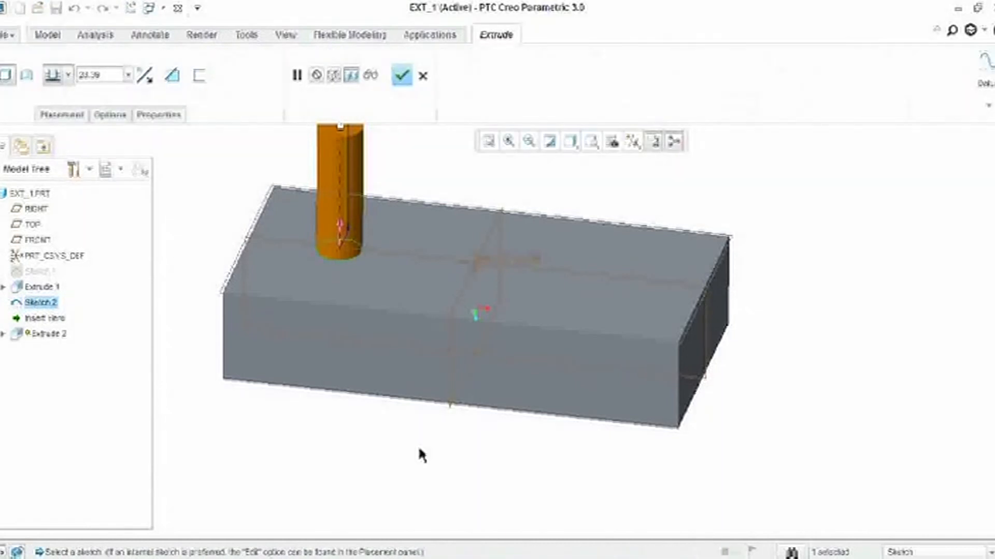
scroll(418, 446, "up", 1)
scroll(403, 244, "down", 1)
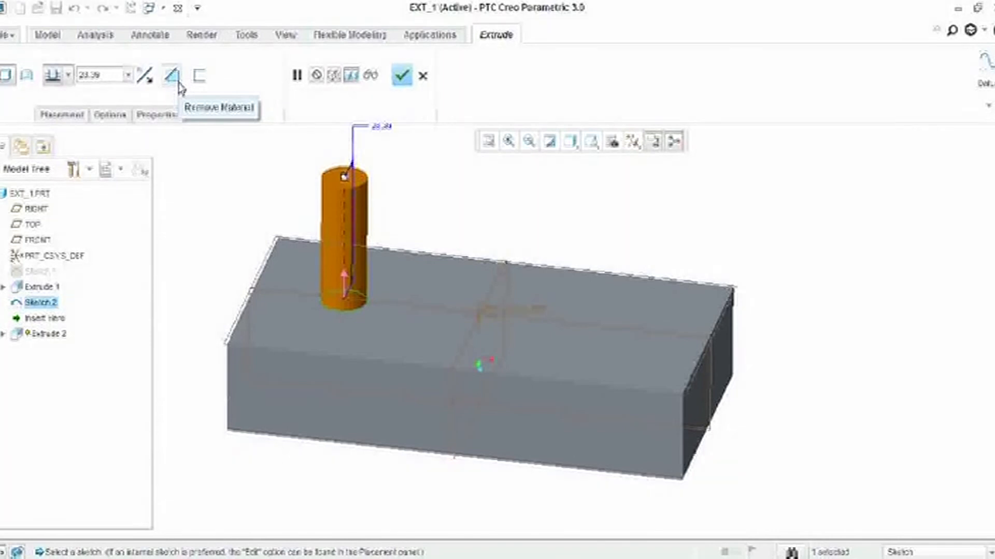
left_click(145, 78)
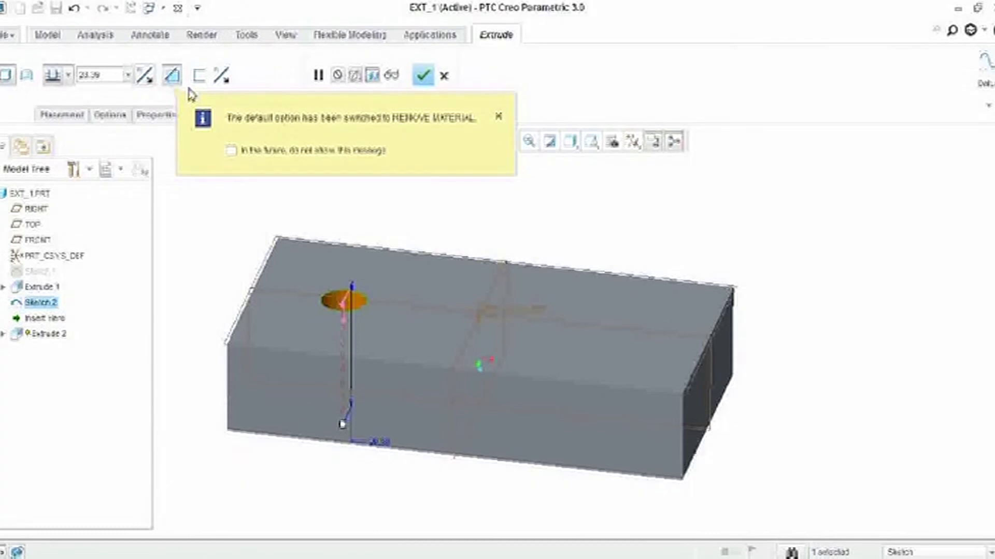
left_click(427, 80)
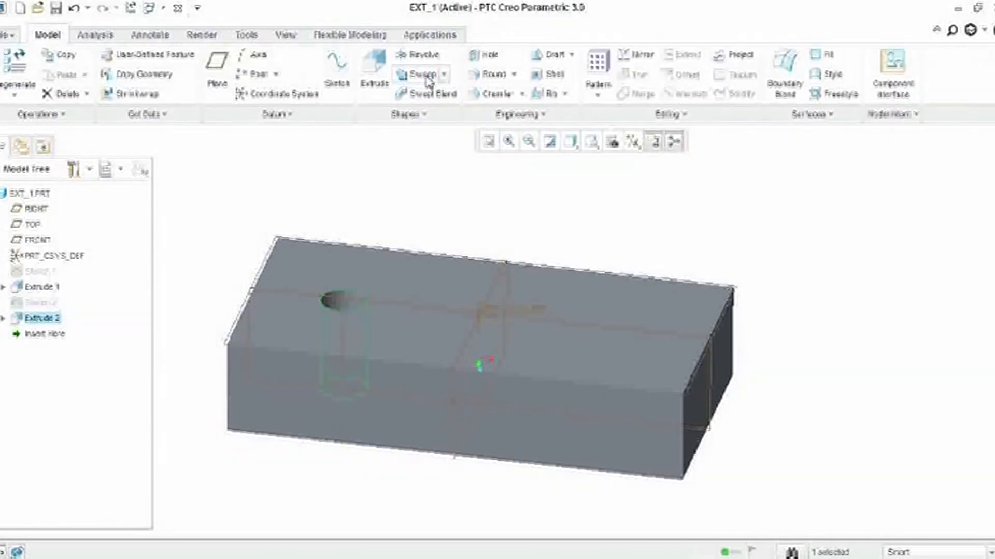
Step: Start a D x D edge chamfer and select the four outer edges of the block's top face
mouse_move(495, 222)
middle_mouse_down()
mouse_move(501, 273)
mouse_move(493, 266)
mouse_move(515, 244)
mouse_move(513, 258)
mouse_move(513, 185)
mouse_move(515, 239)
mouse_move(508, 213)
middle_mouse_up()
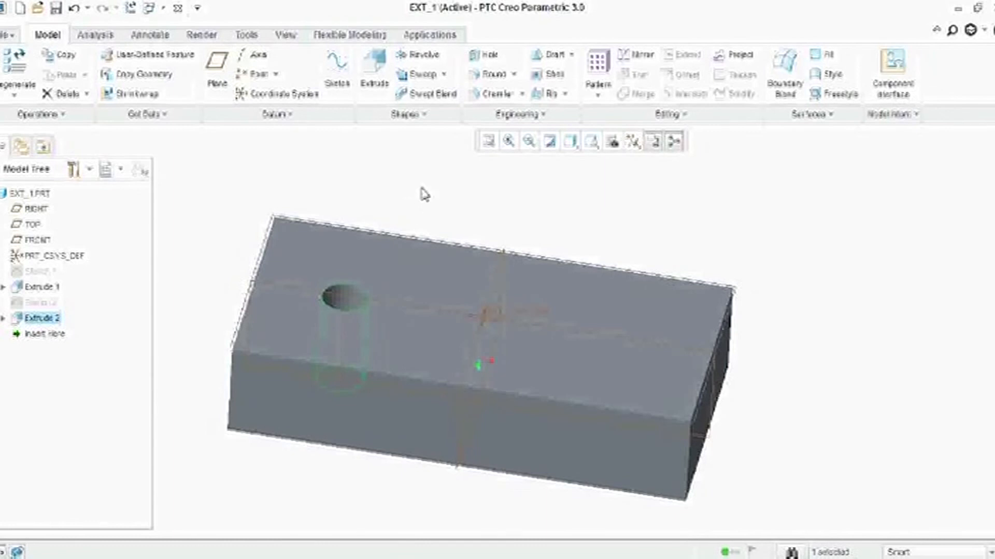
left_click(493, 94)
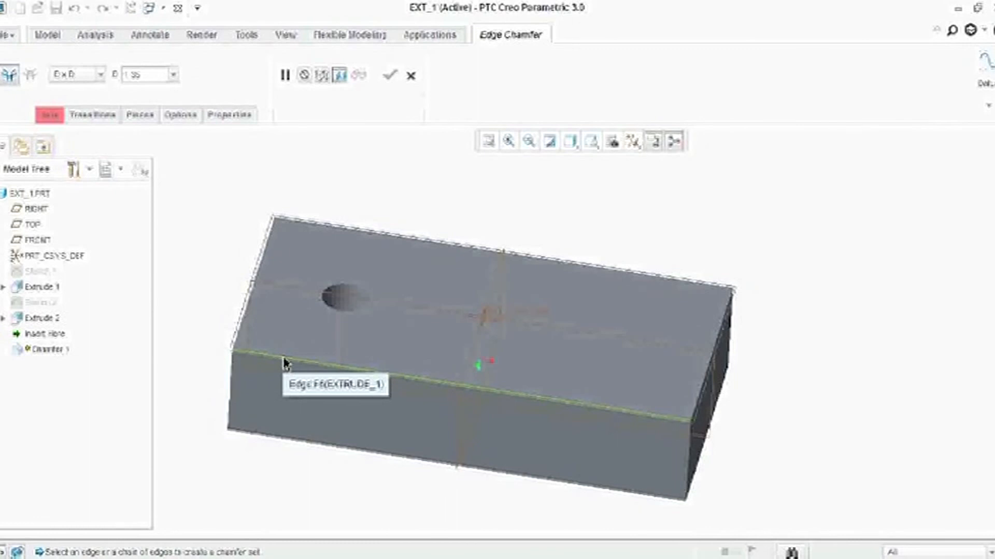
left_click(285, 363)
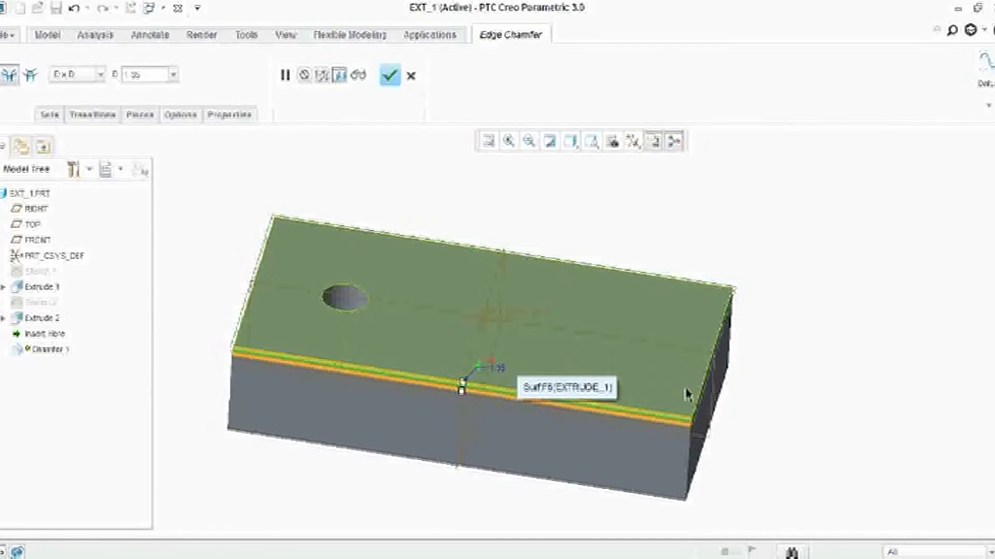
left_click(705, 396, "ctrl")
left_click(243, 324, "ctrl")
left_click(327, 225, "ctrl")
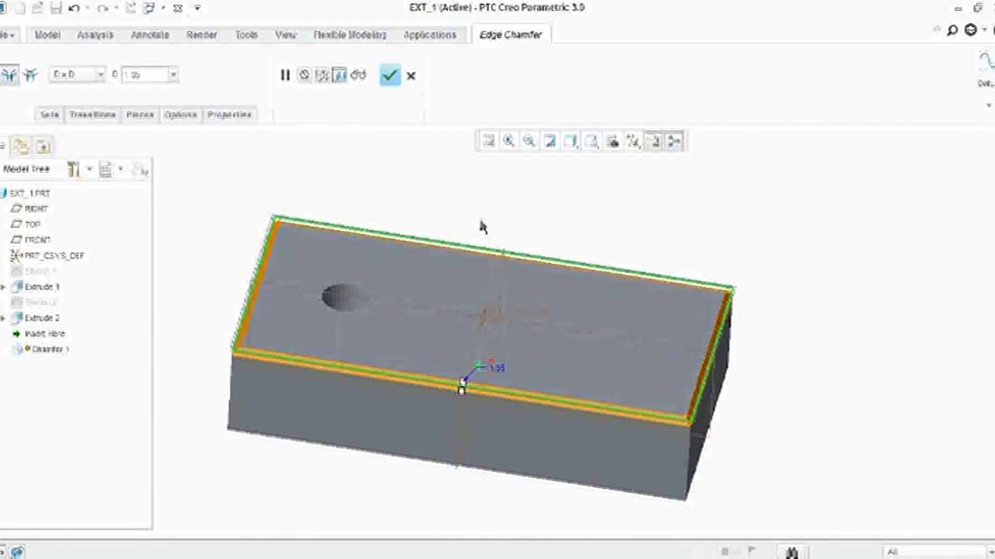
Step: Add the vertical corner edges and the bottom edge of one short end face to the same chamfer set
middle_click_drag(811, 483, 777, 352)
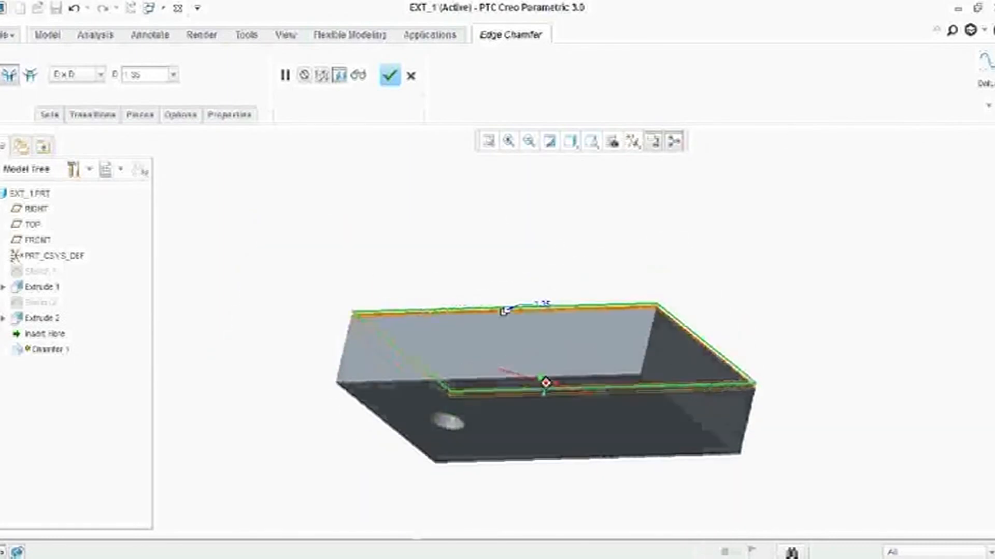
scroll(654, 316, "up", 3)
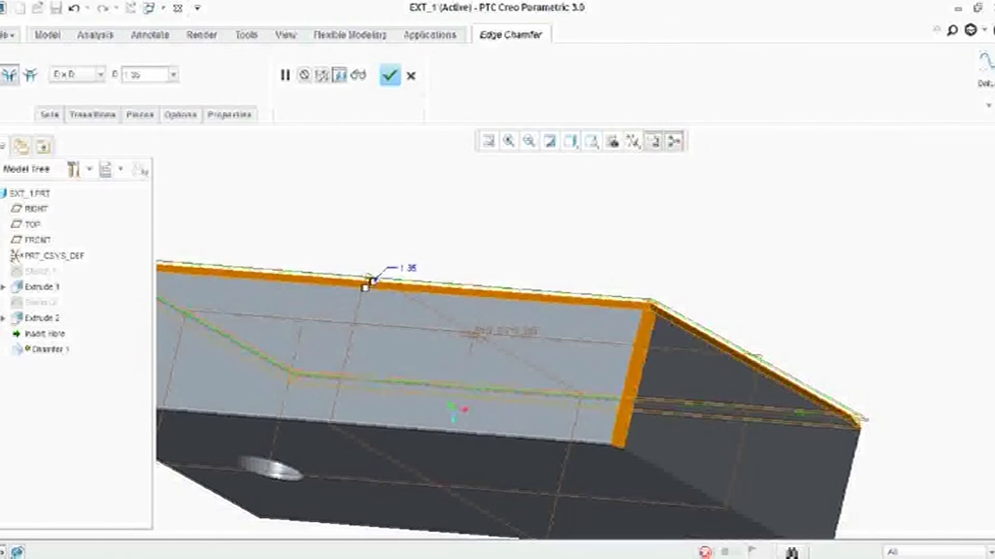
left_click(846, 486, "ctrl")
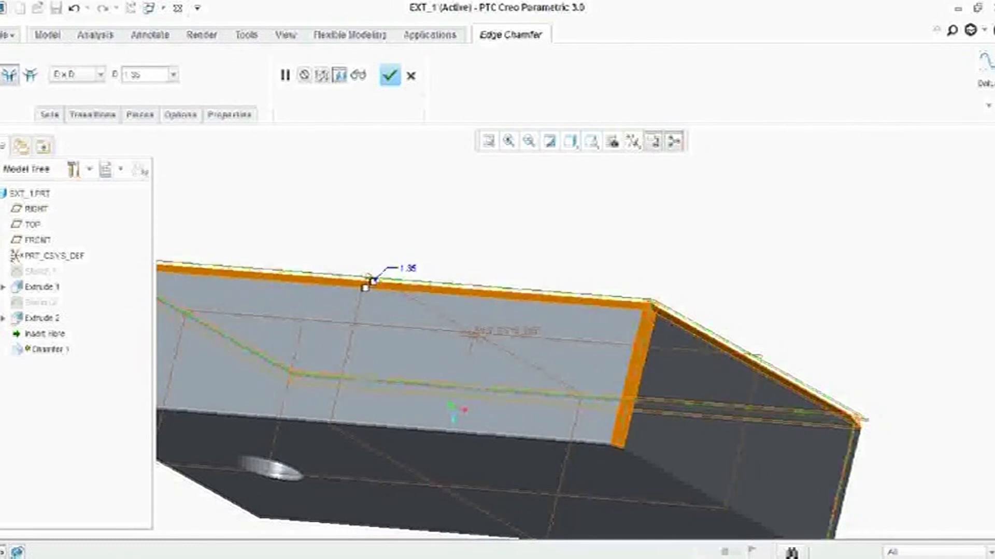
left_click(715, 501, "ctrl")
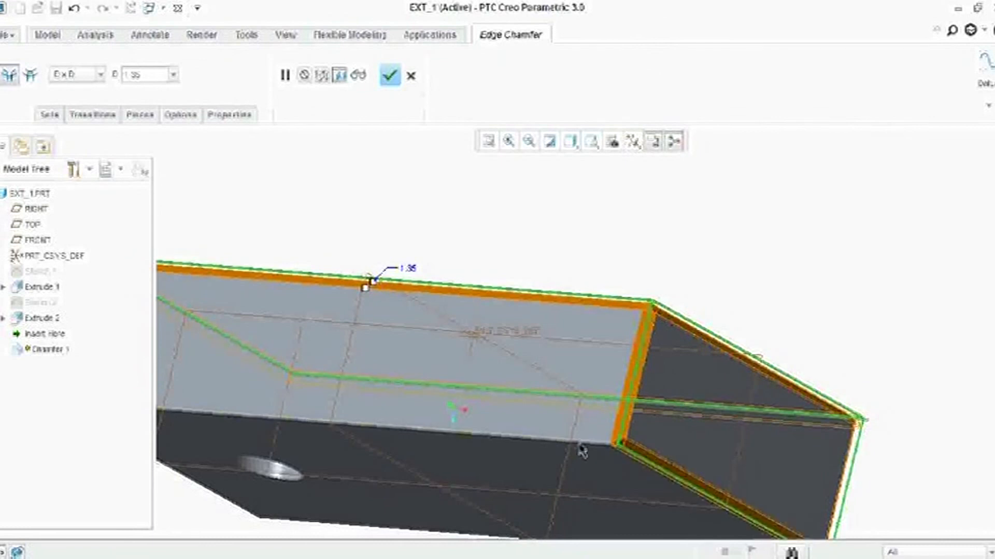
Step: Add the block's remaining vertical and bottom outer edges to the chamfer set and accept the chamfer at the proposed size
middle_click_drag(481, 251, 610, 291)
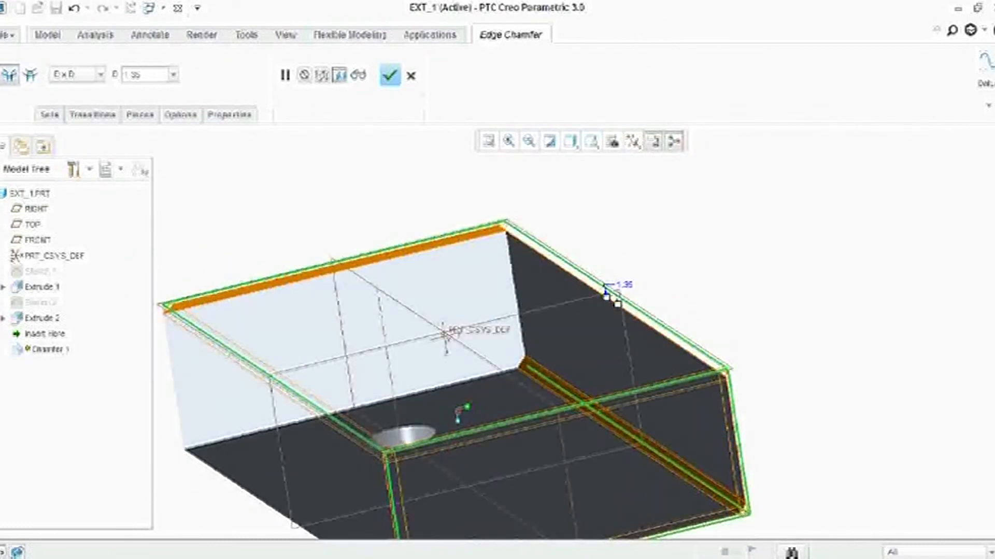
left_click(484, 380, "ctrl")
middle_click_drag(367, 244, 435, 226)
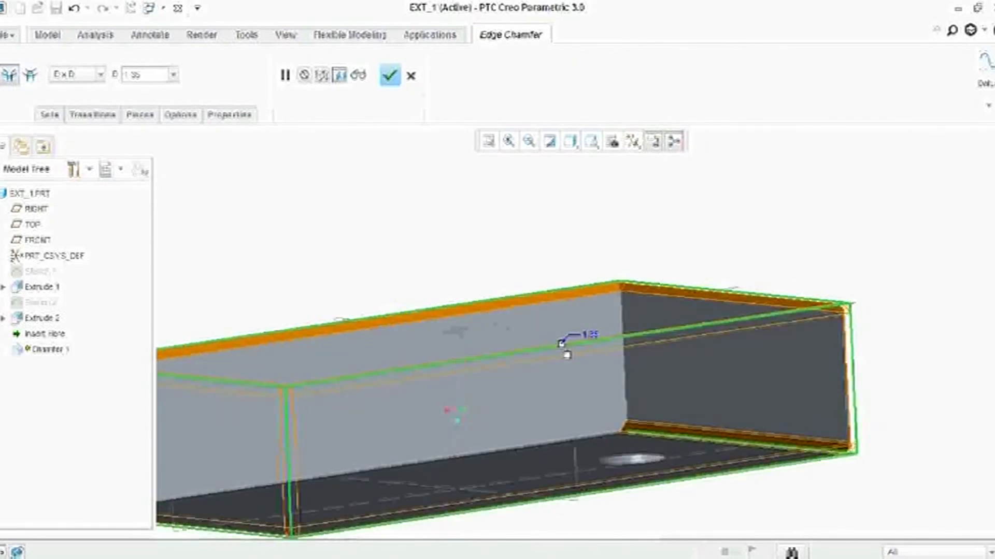
left_click(625, 399, "ctrl")
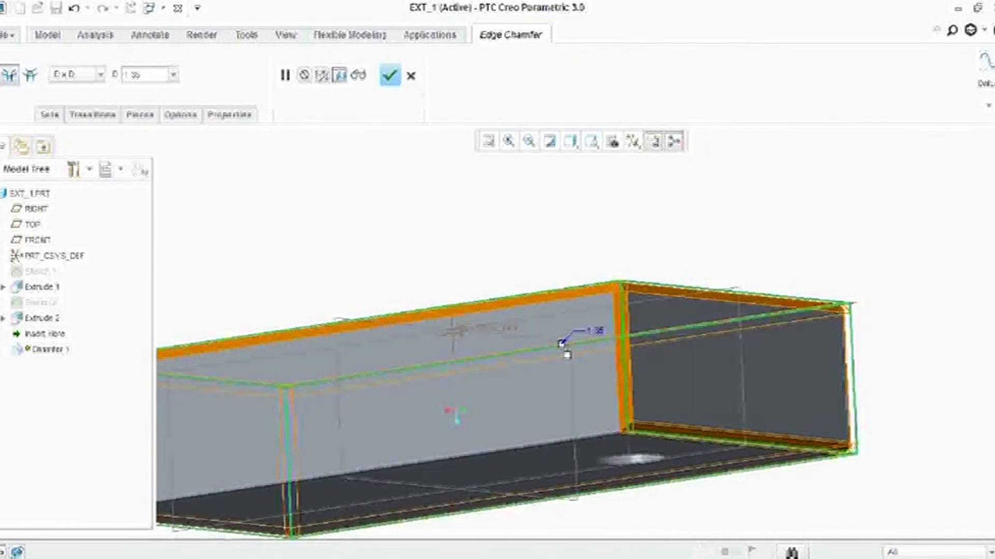
left_click(601, 435, "ctrl")
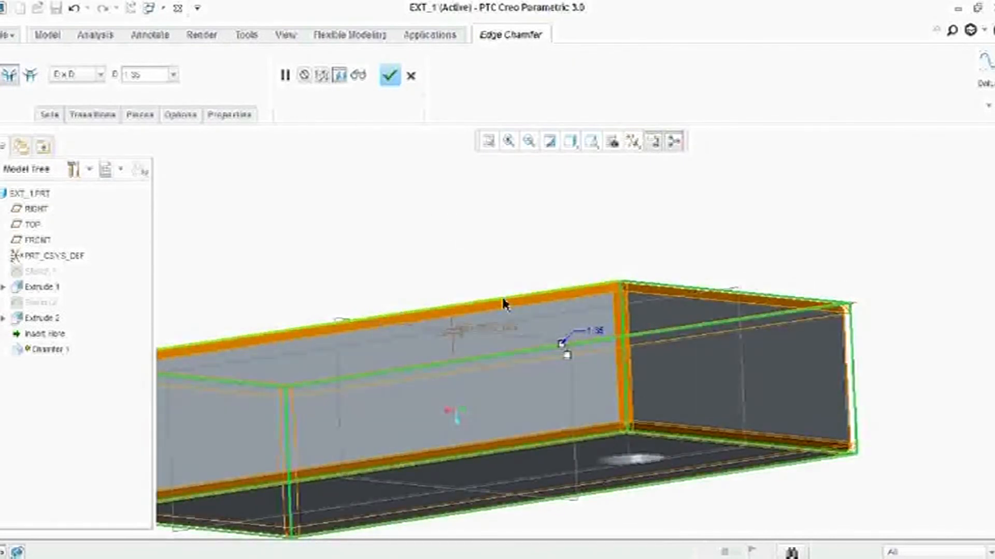
middle_click_drag(322, 267, 469, 288)
middle_click(469, 289)
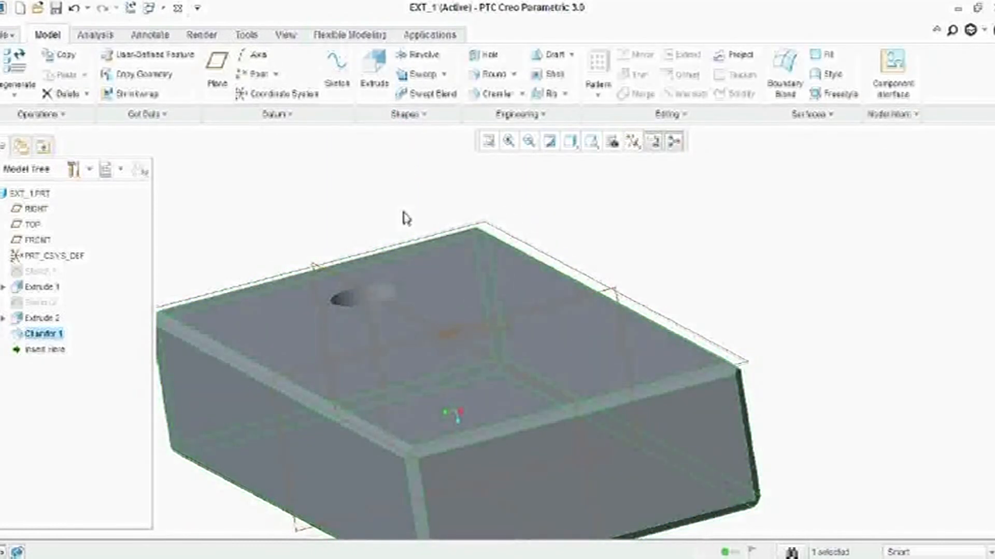
scroll(735, 289, "up", 3)
middle_click_drag(680, 268, 718, 275)
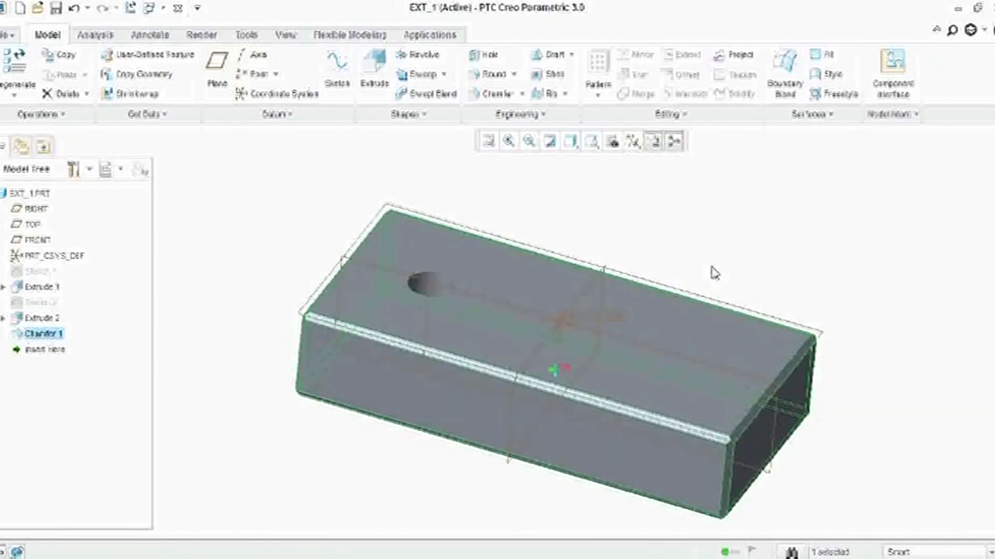